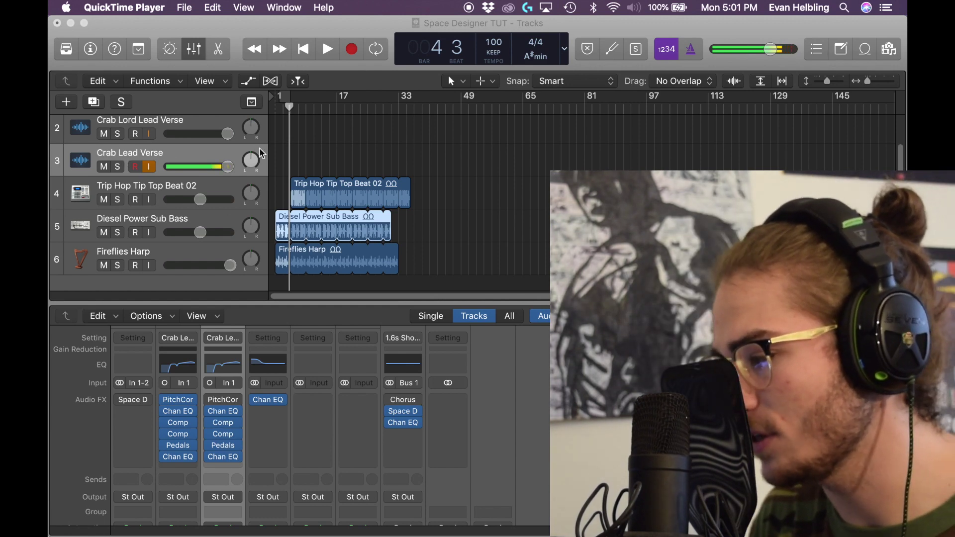
Zoom in on the arrangement start and play the song briefly, then stop.
click(341, 106)
key(super+Right)
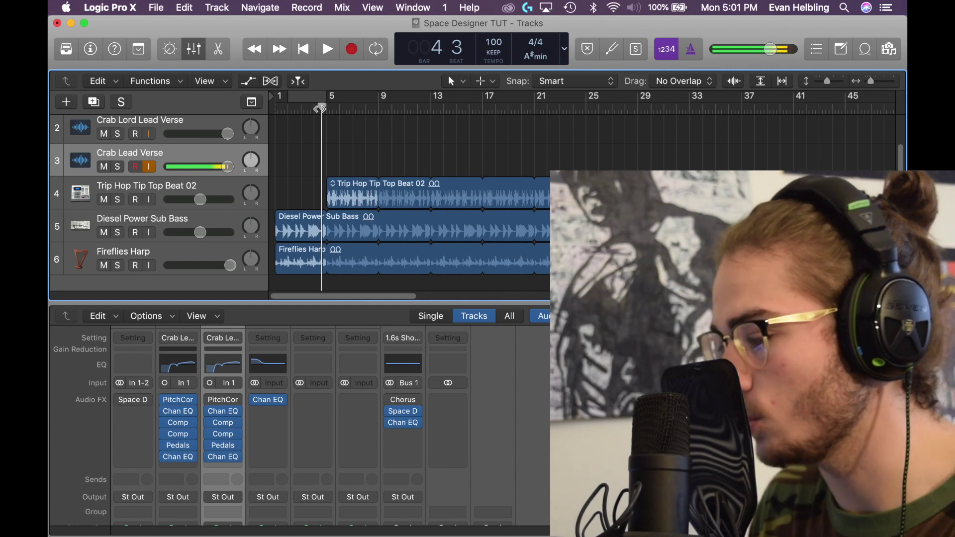
key(space)
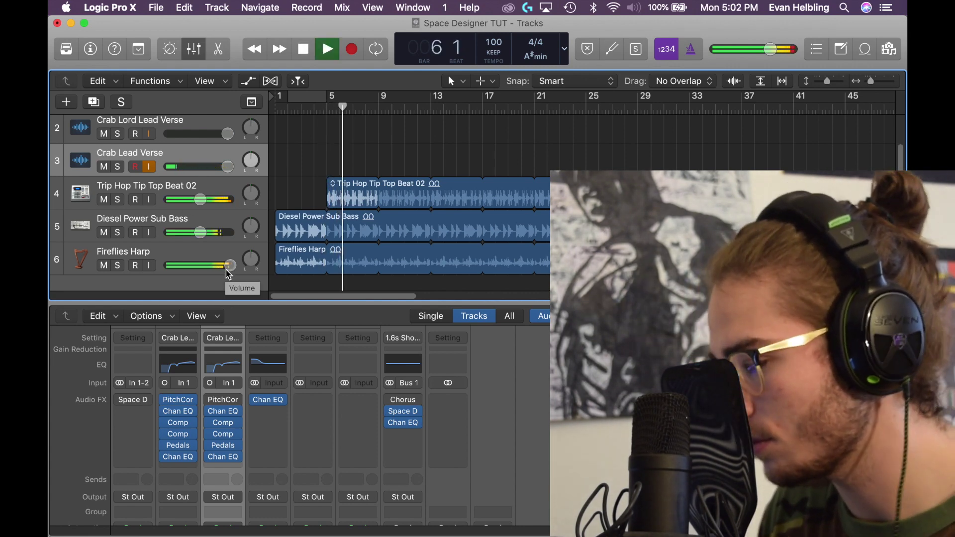
key(space)
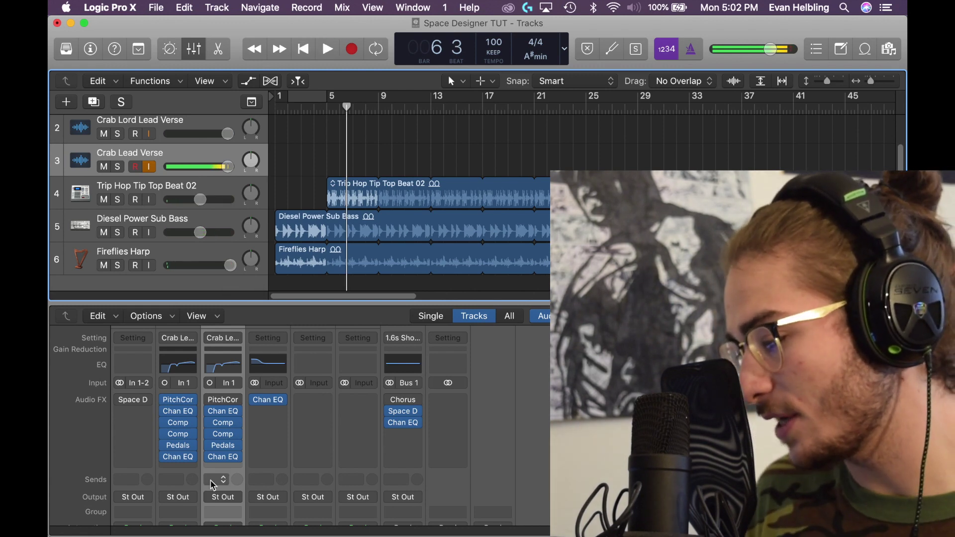
Add a Bus 2 send on the Crab Lead Verse channel.
click(213, 485)
mouse_move(245, 523)
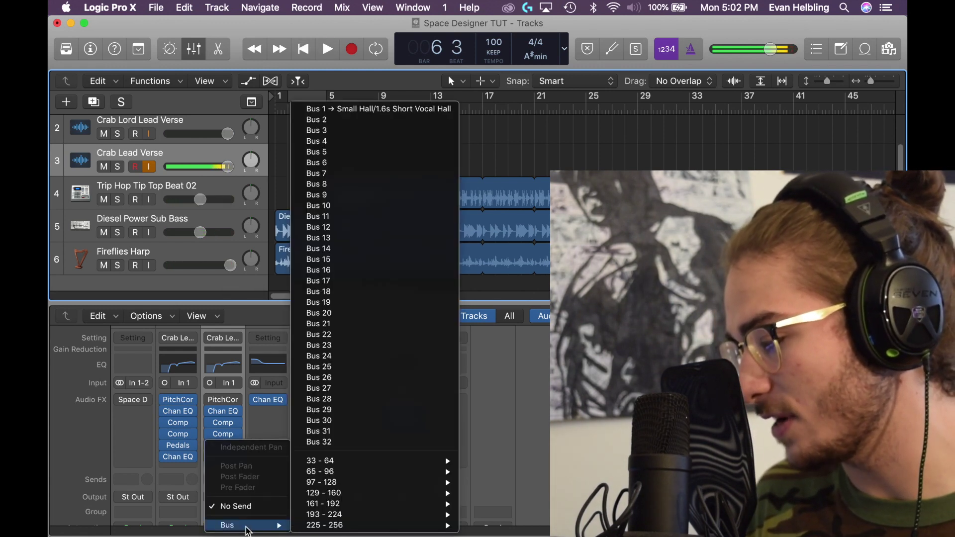
click(362, 120)
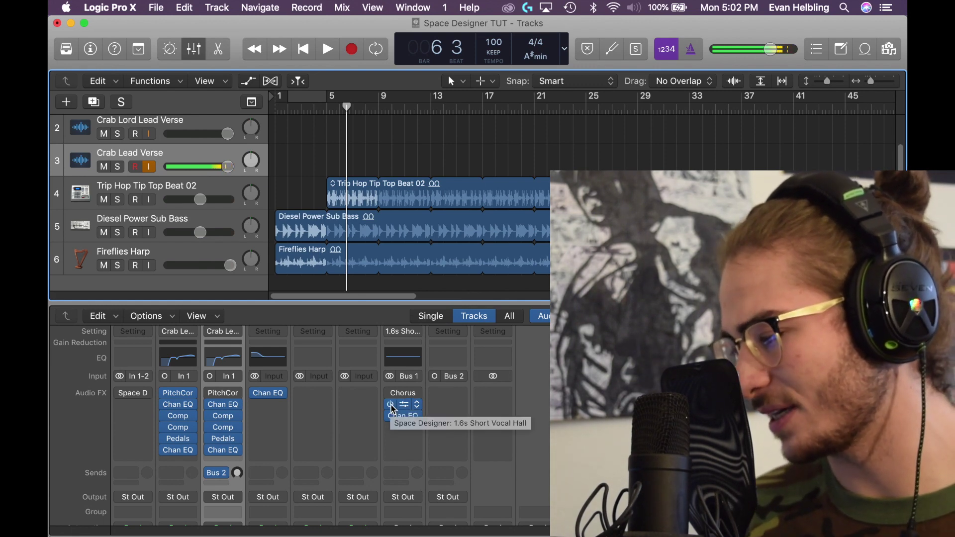
Insert a Mono→Stereo Space Designer reverb on the Aux 2 channel.
click(403, 426)
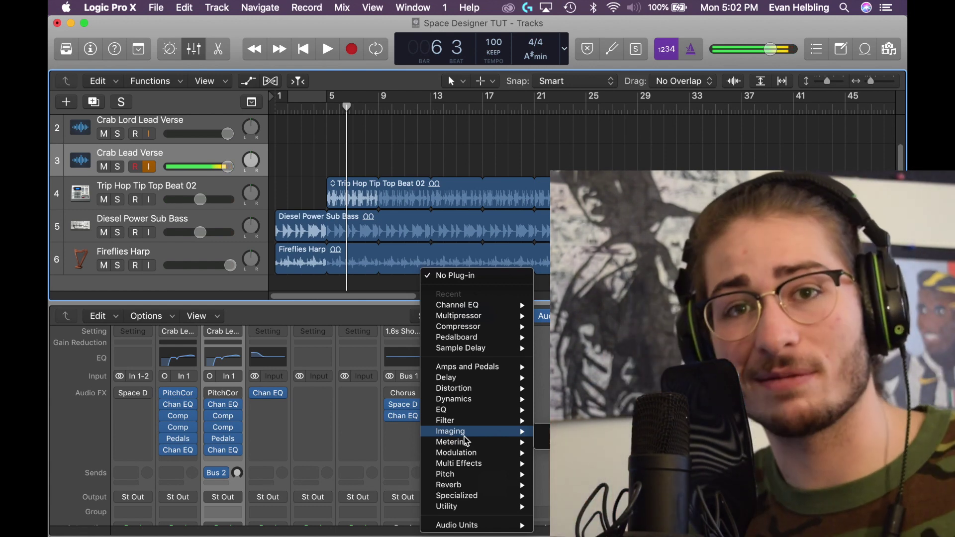
mouse_move(486, 485)
mouse_move(572, 519)
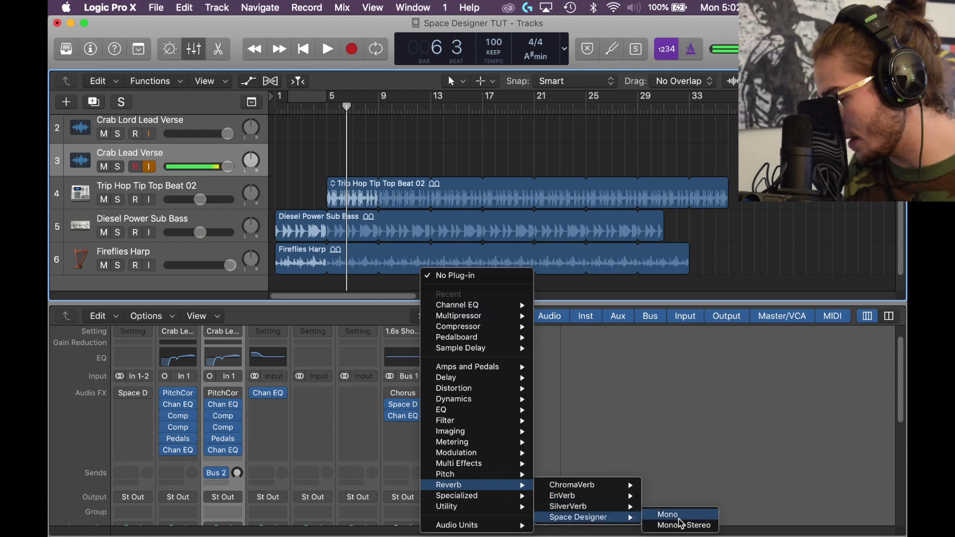
click(681, 526)
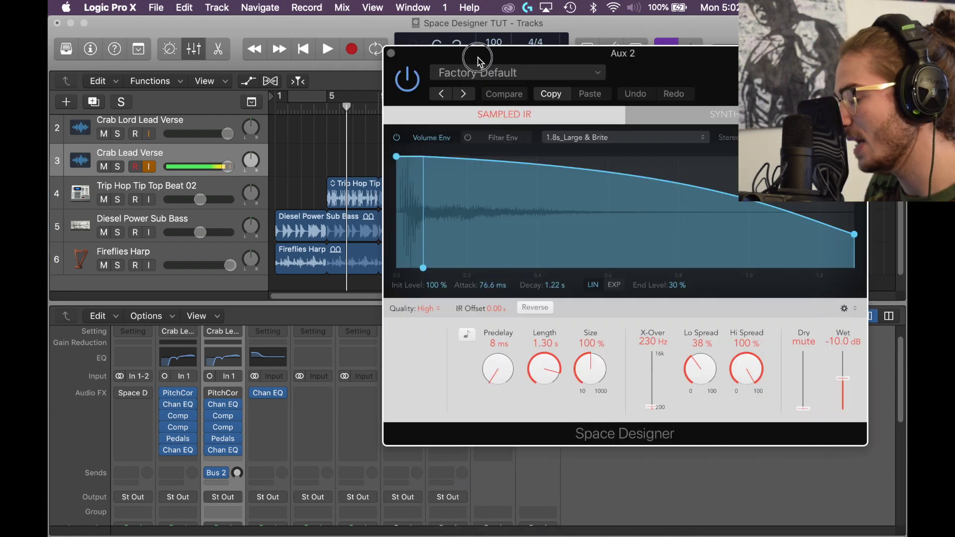
click(391, 54)
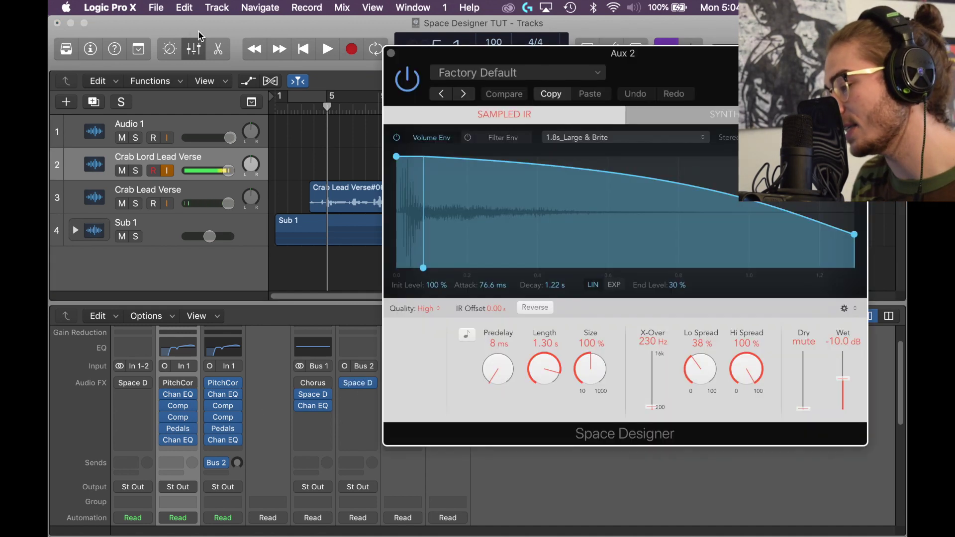
Load the 02.6s Vocal Plate reverb preset and set Crab Lord Lead Verse's Bus 2 send level.
click(517, 73)
mouse_move(547, 429)
mouse_move(774, 458)
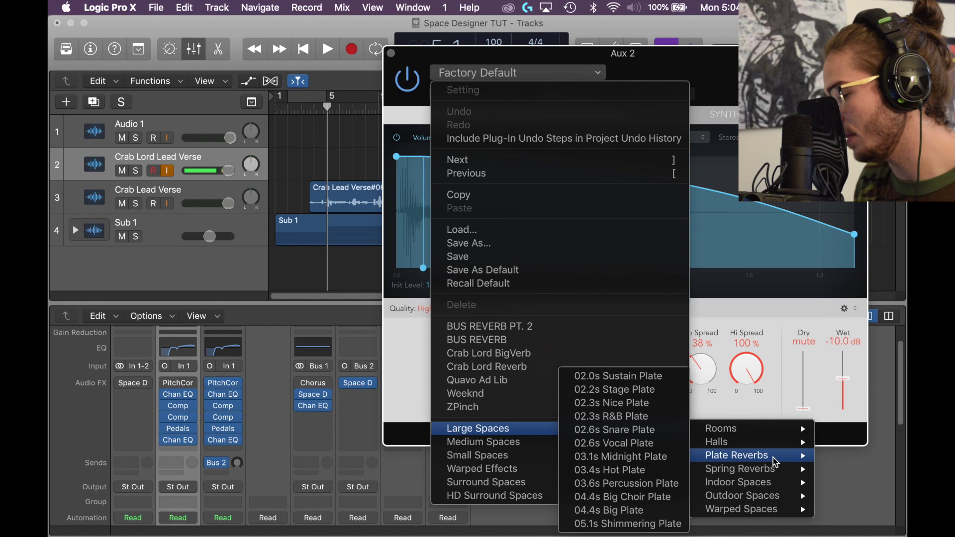
click(650, 443)
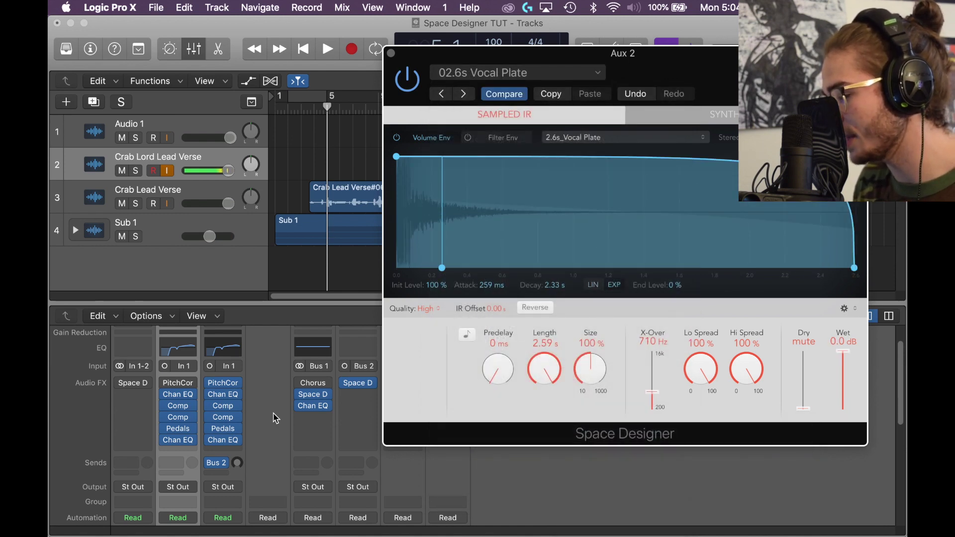
drag(239, 467, 243, 444)
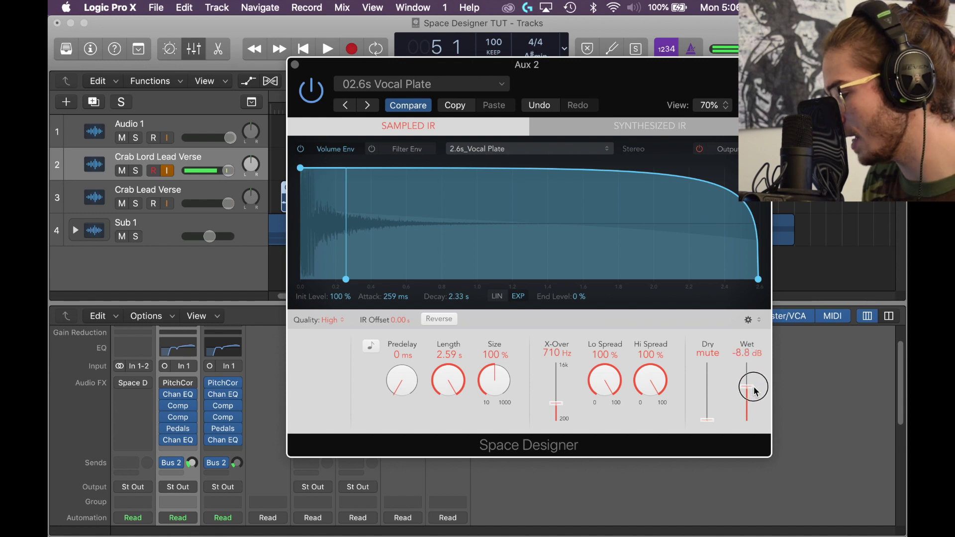
click(265, 342)
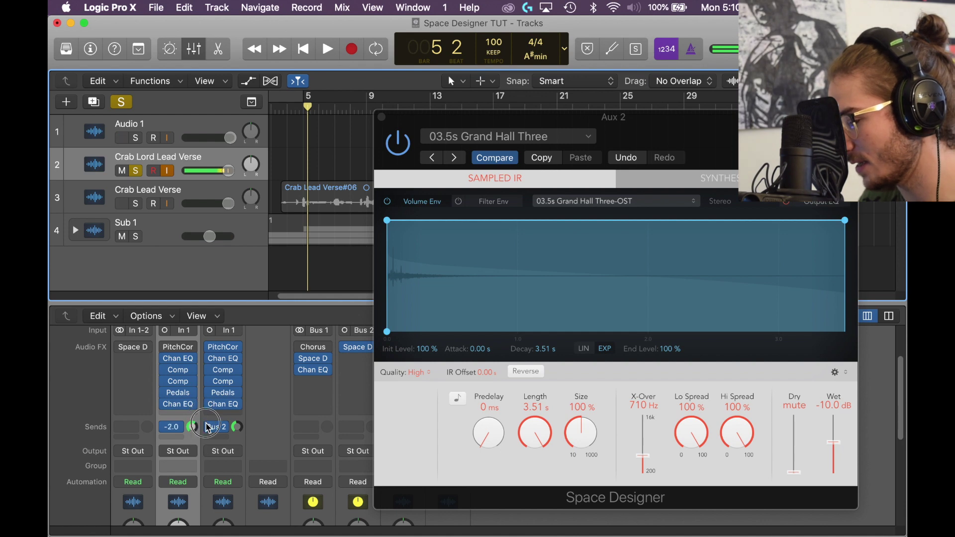
Audition the 01.4s Jazz Vocal Room and 03.7s Metallic Room reverb presets.
drag(680, 143, 572, 114)
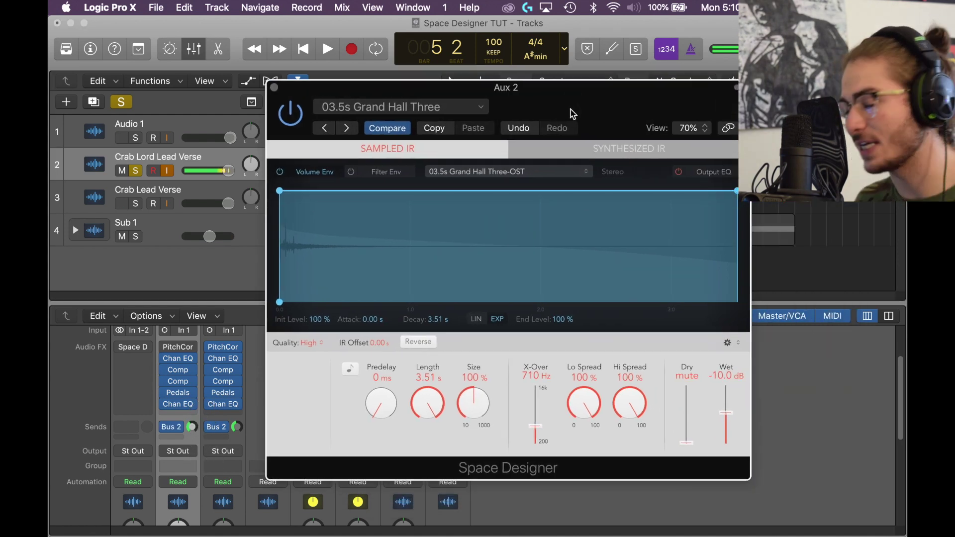
click(448, 107)
mouse_move(498, 463)
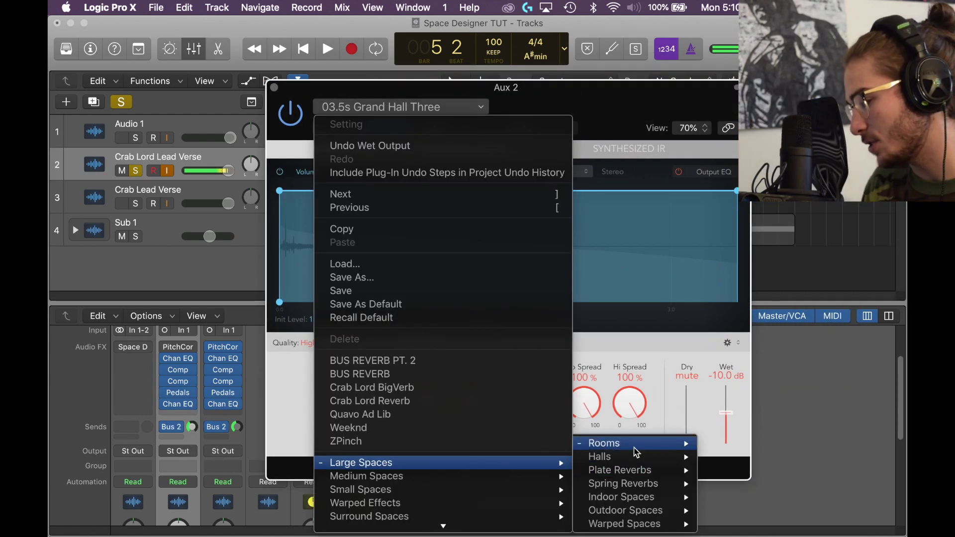
mouse_move(632, 443)
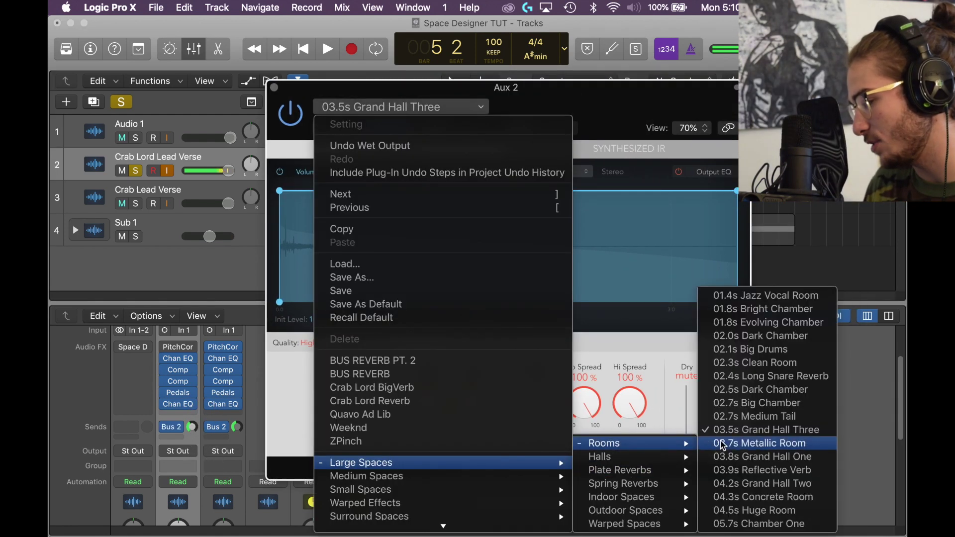
click(784, 297)
click(405, 109)
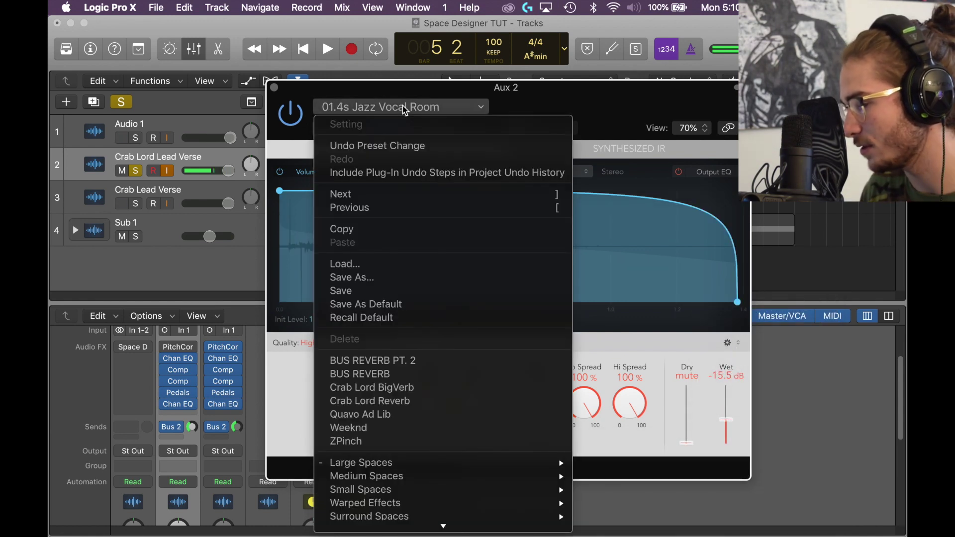
click(487, 89)
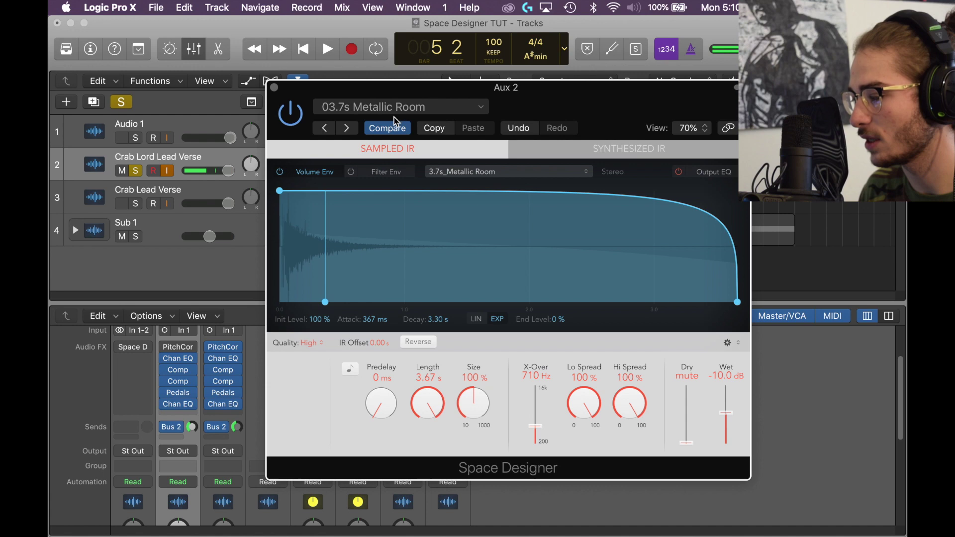
Load the 05.7s Chamber One room preset on the Aux 2 reverb.
click(396, 109)
mouse_move(361, 462)
mouse_move(642, 444)
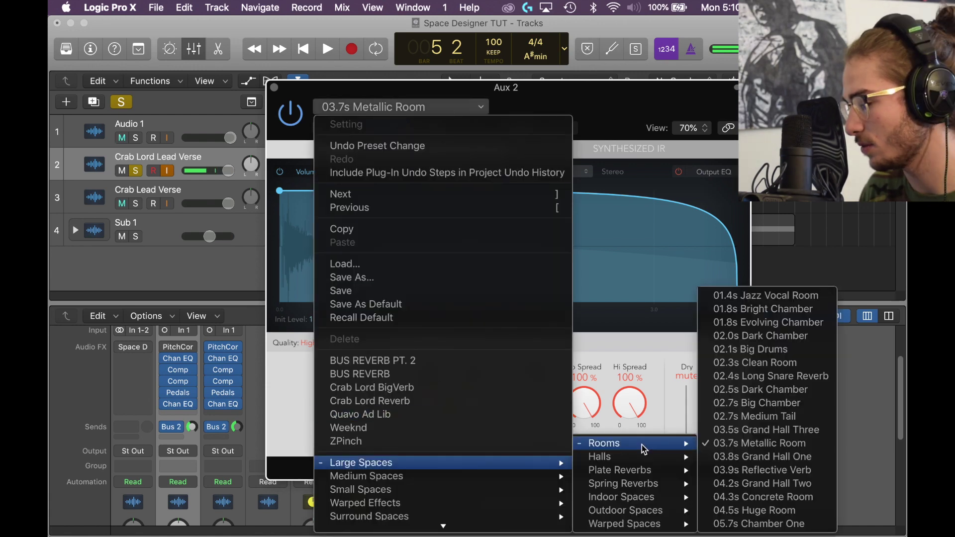
click(769, 527)
Play the song with Crab Lead Verse briefly soloed, then unsolo it and rezoom.
drag(516, 110, 620, 157)
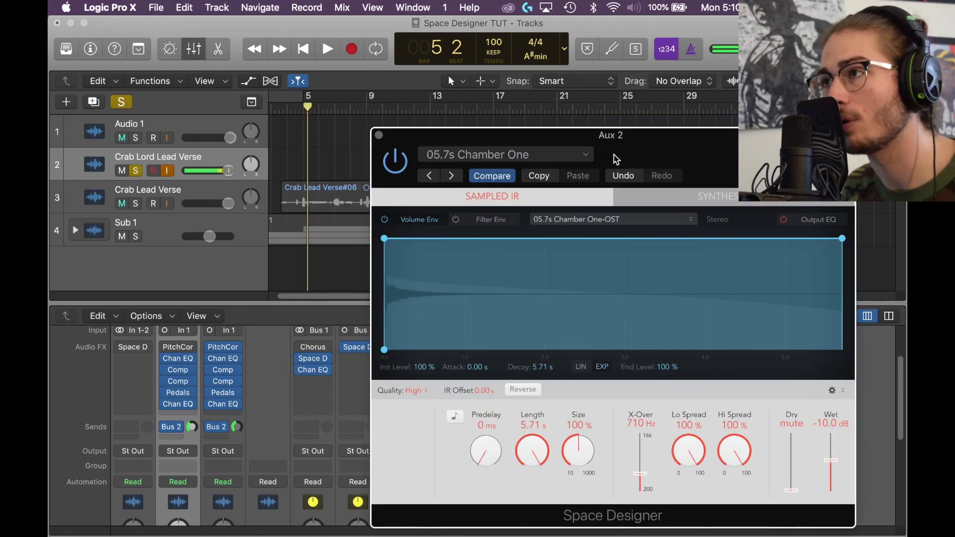
click(136, 204)
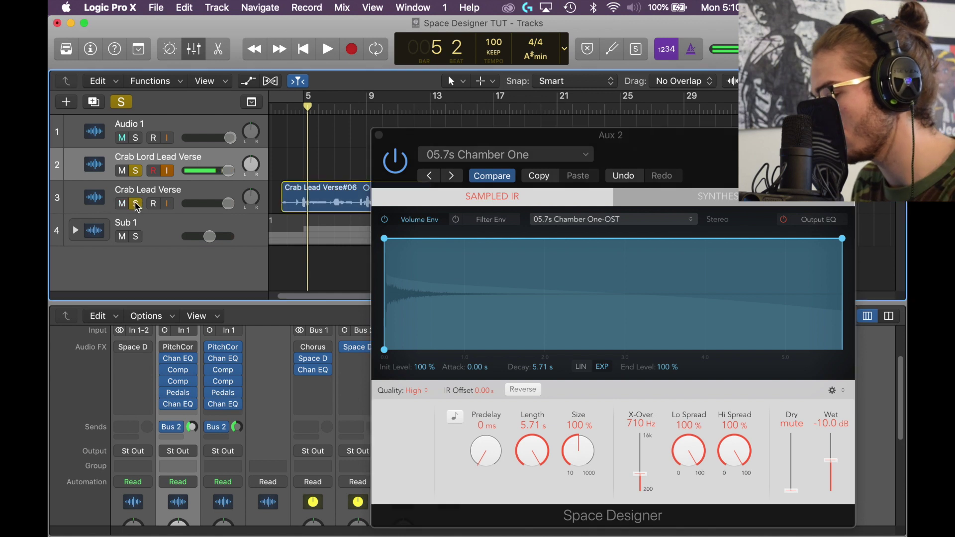
key(space)
click(135, 204)
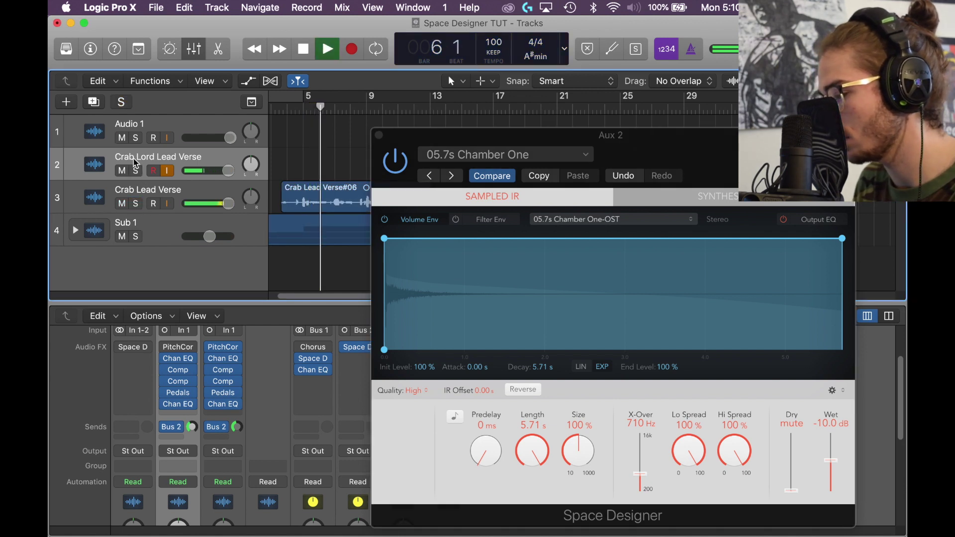
key(z)
key(z)
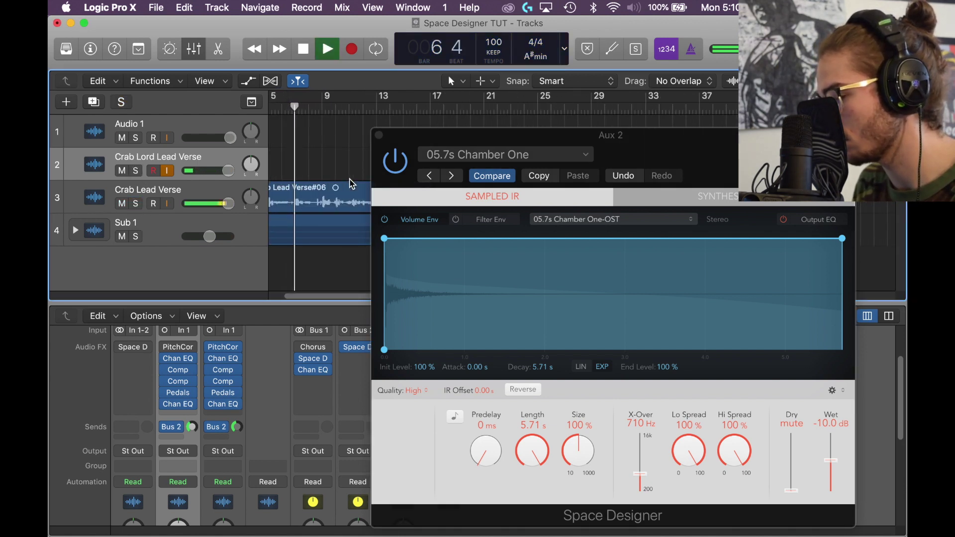
key(super+Left)
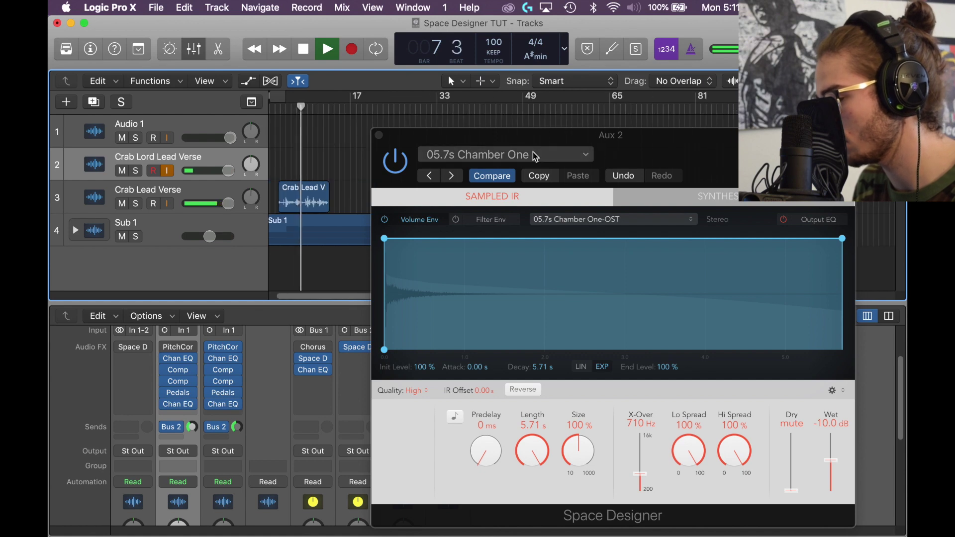
Load the 01.3s Choir Hall preset and play from bar 5 while adjusting a Bus 2 send.
drag(473, 134, 409, 134)
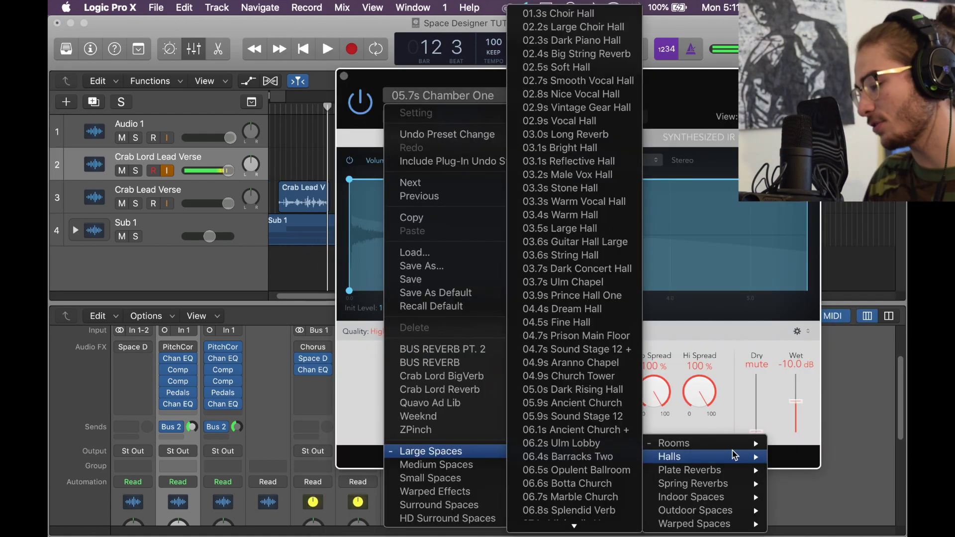
mouse_move(735, 457)
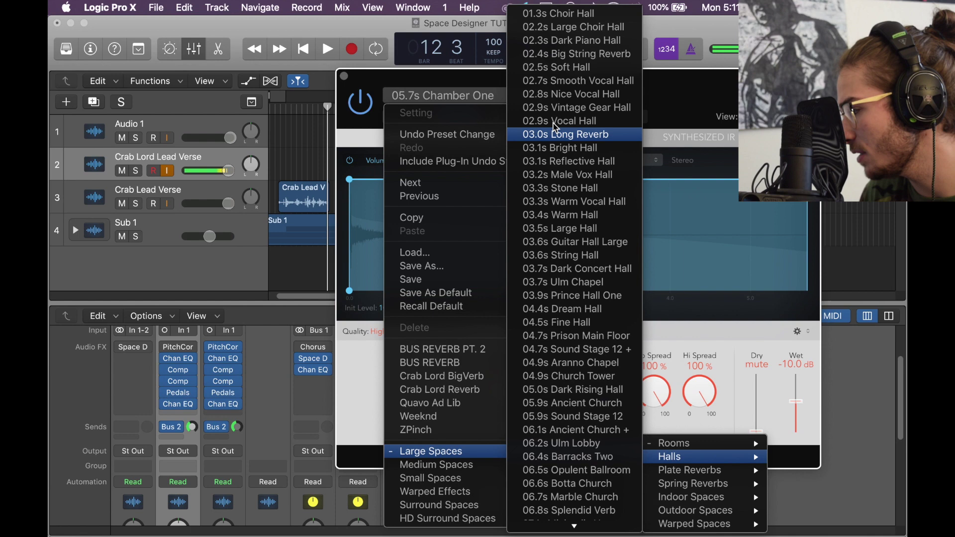
click(567, 13)
click(287, 108)
key(space)
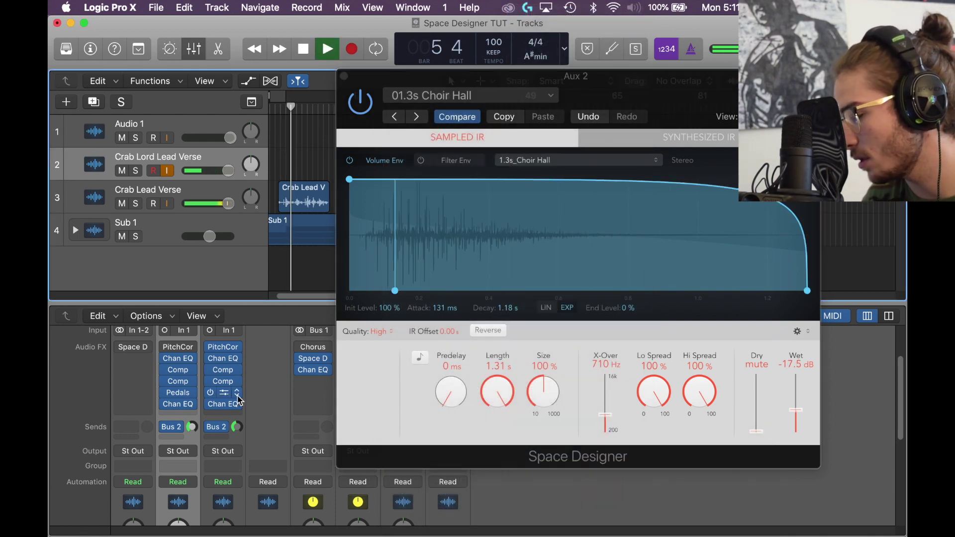
click(195, 396)
drag(192, 427, 237, 408)
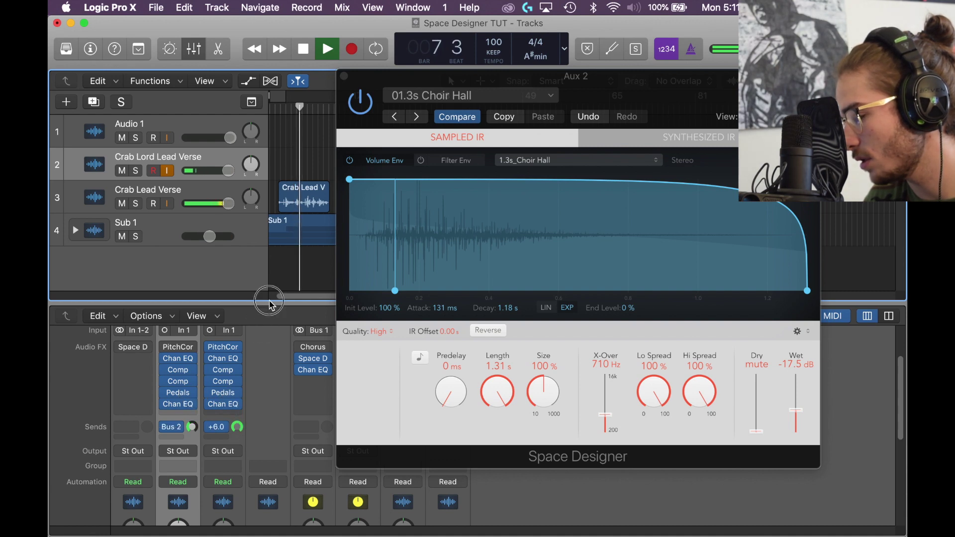
key(space)
Audition the 04.4s Dream Hall preset, tweaking the third channel's reverb send.
click(470, 95)
mouse_move(500, 453)
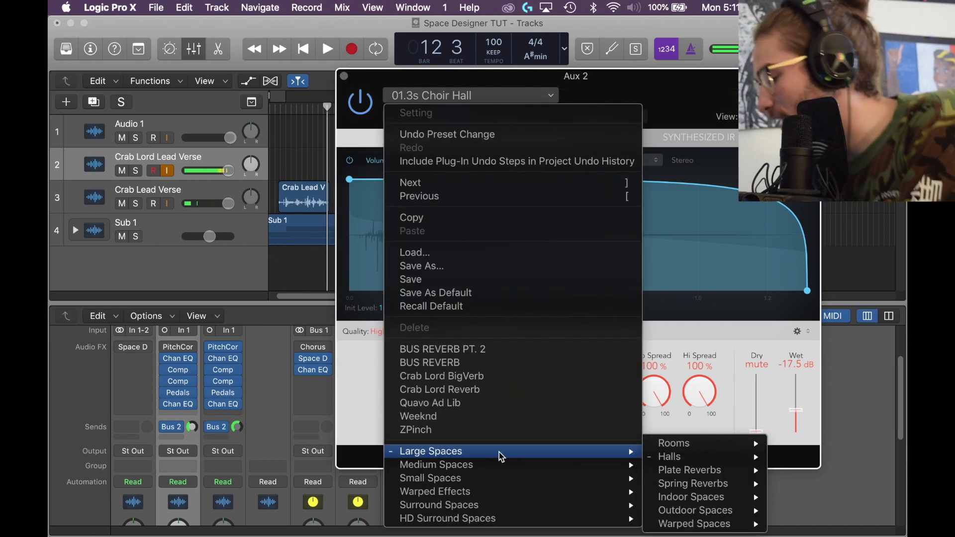
mouse_move(669, 457)
click(595, 309)
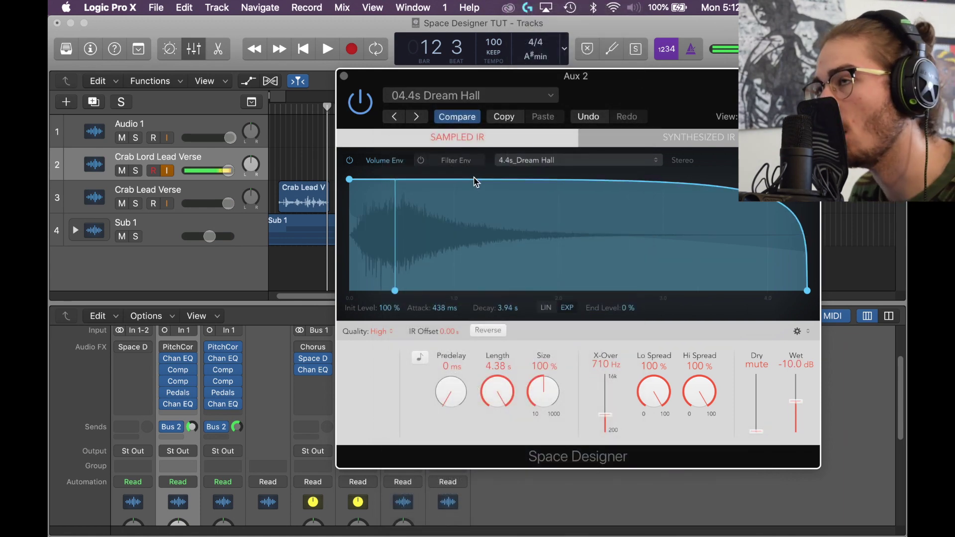
key(space)
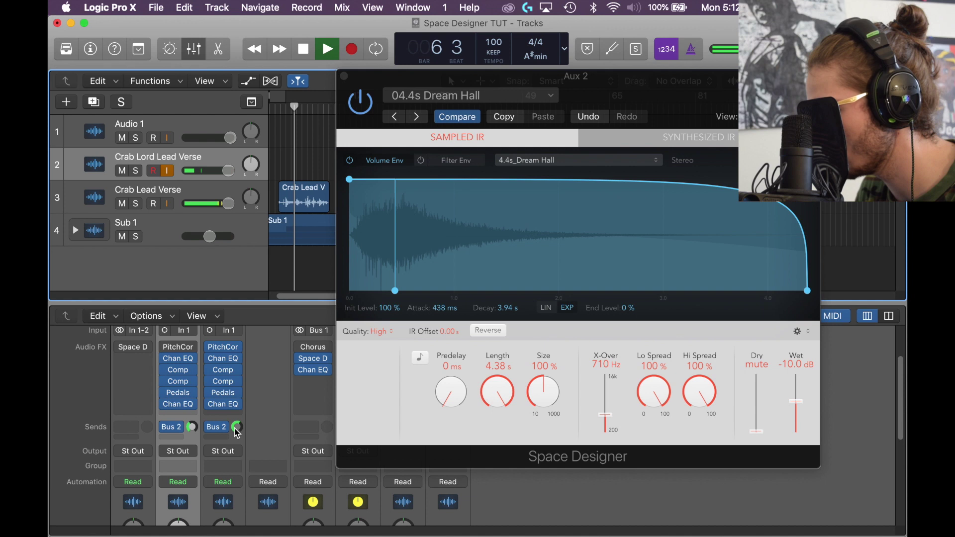
drag(237, 429, 239, 456)
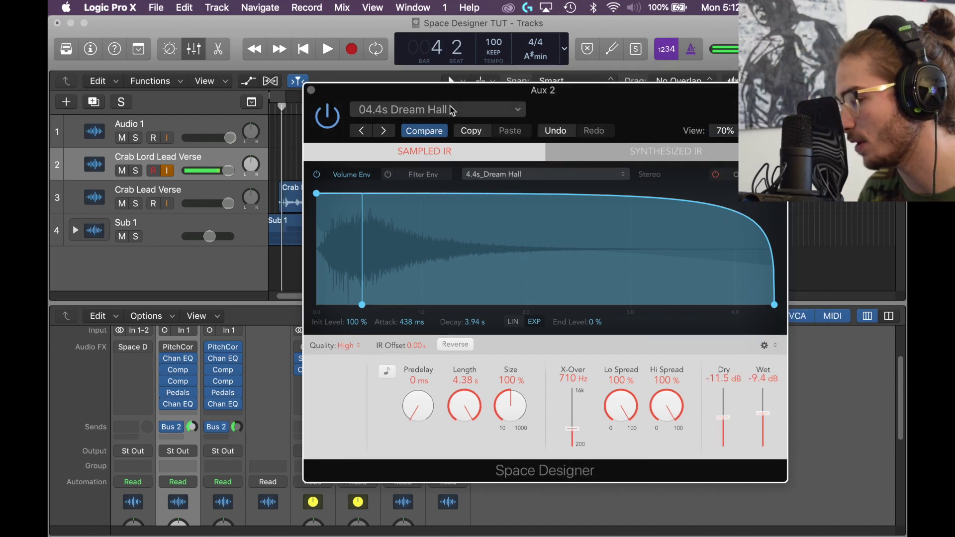
Audition the 06.2s Ulm Lobby preset, moving the third channel's send to +6.0, then -2.4.
click(452, 109)
mouse_move(398, 465)
mouse_move(638, 457)
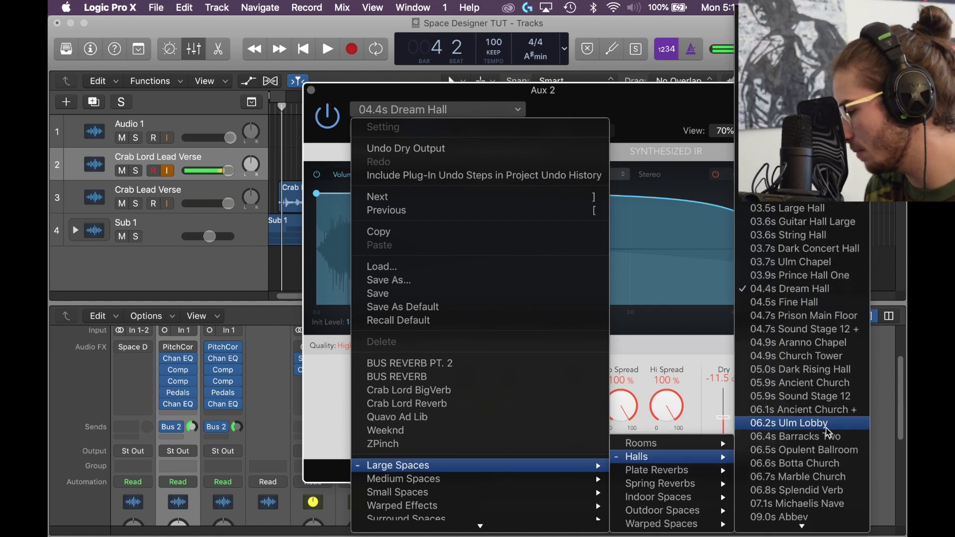
click(824, 427)
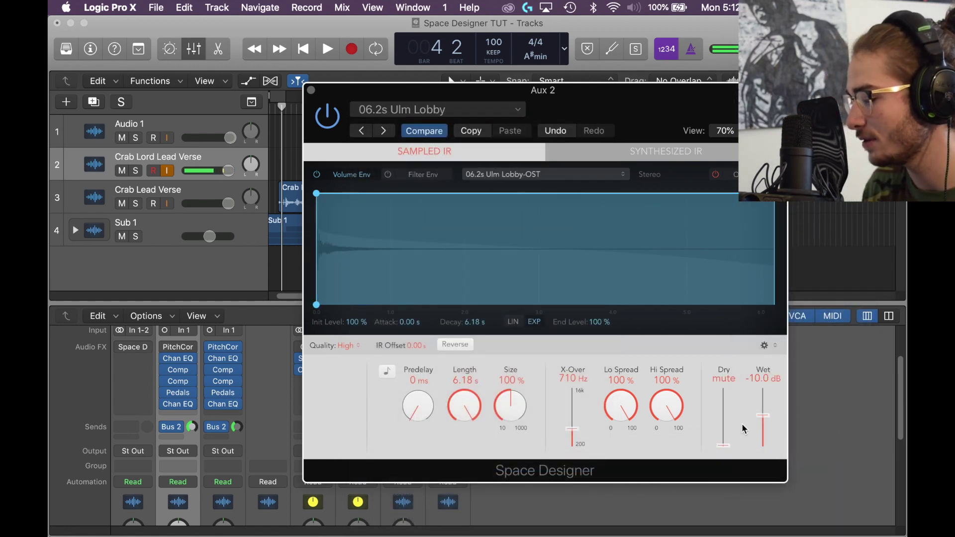
drag(193, 431, 195, 422)
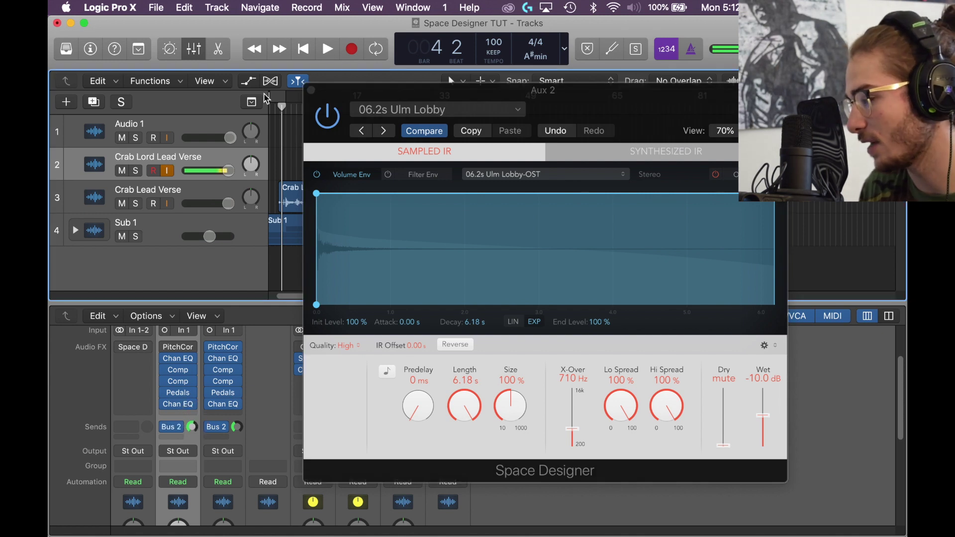
key(space)
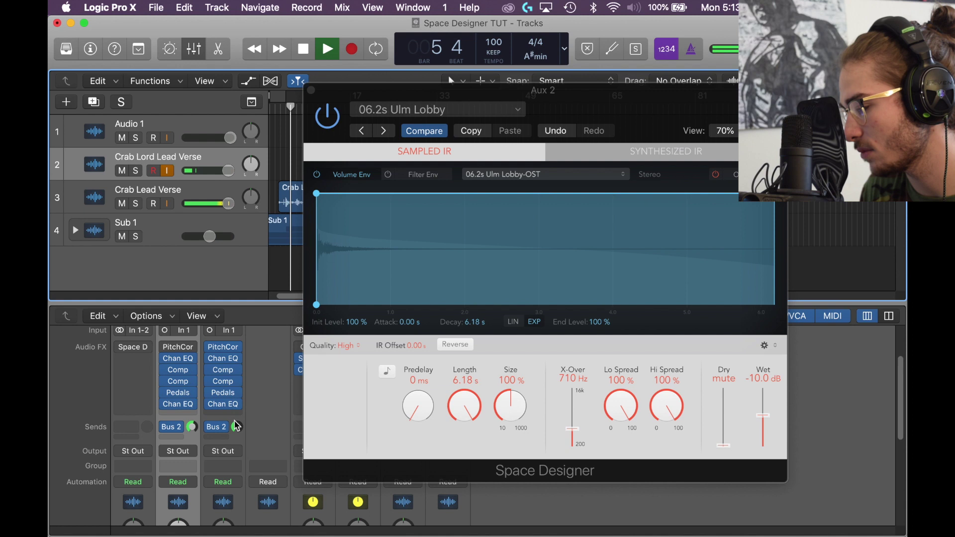
drag(237, 426, 231, 208)
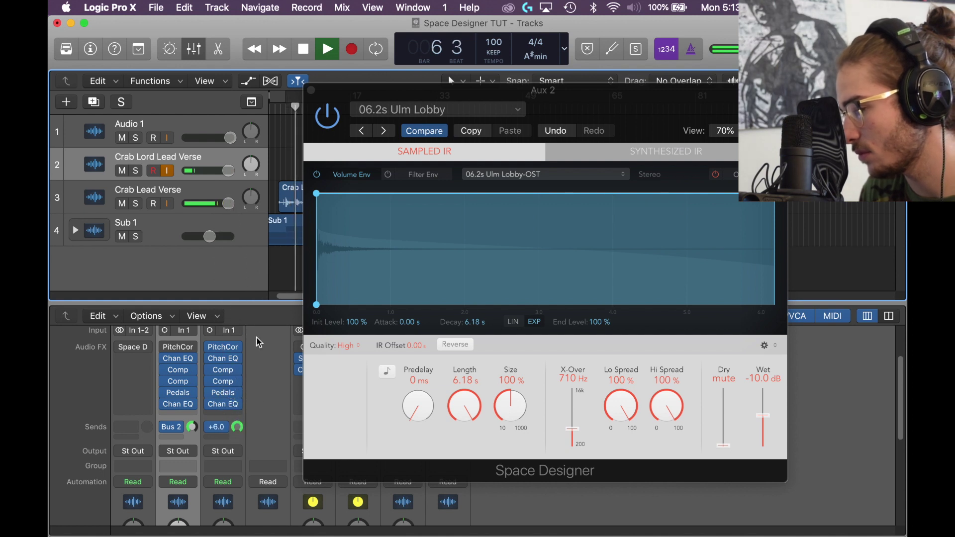
drag(237, 426, 237, 489)
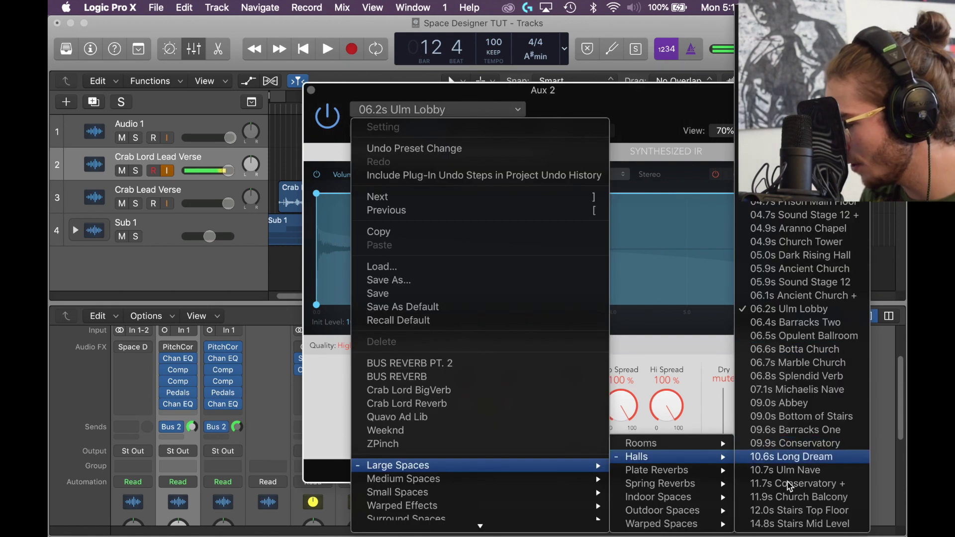
Try the 10.6s Long Dream preset, then settle on 14.8s Stairs Mid Level.
click(789, 457)
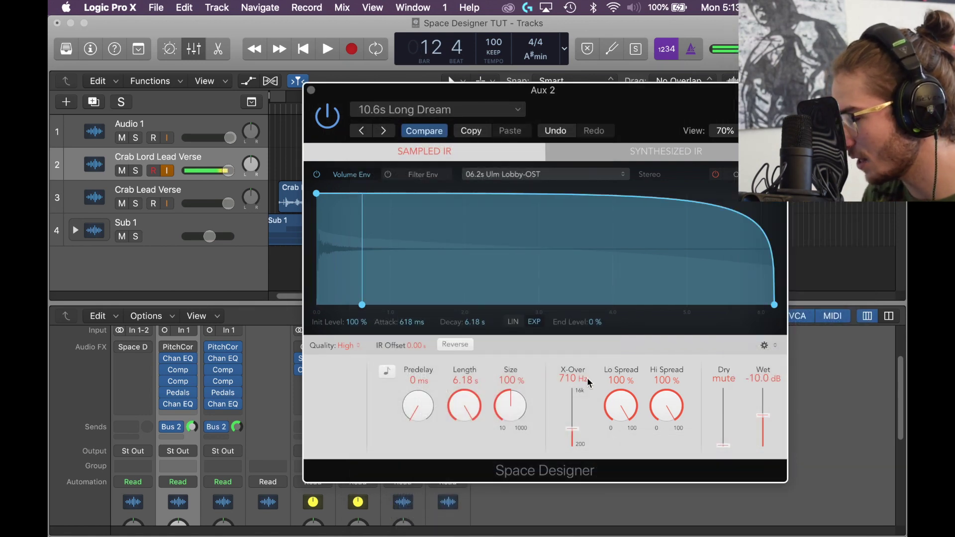
click(468, 111)
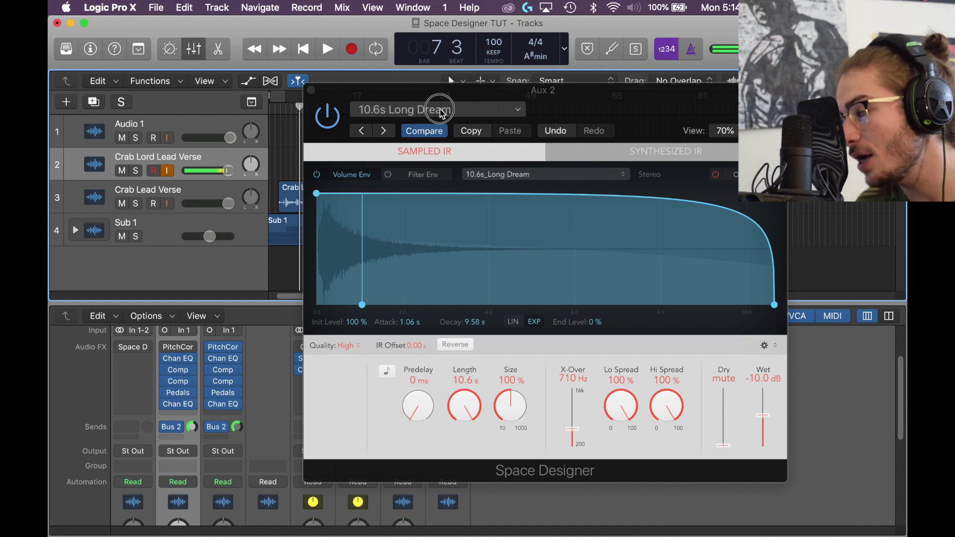
click(439, 111)
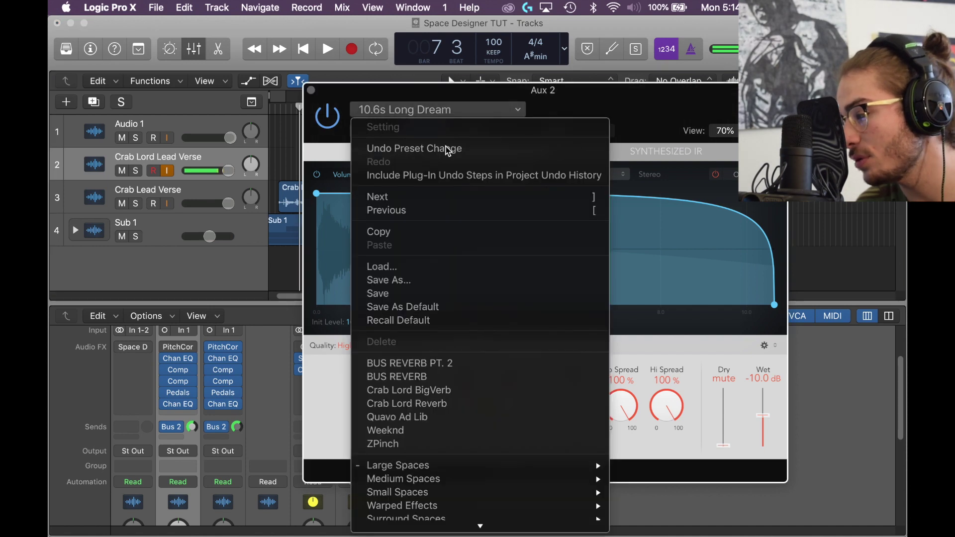
mouse_move(464, 468)
mouse_move(647, 456)
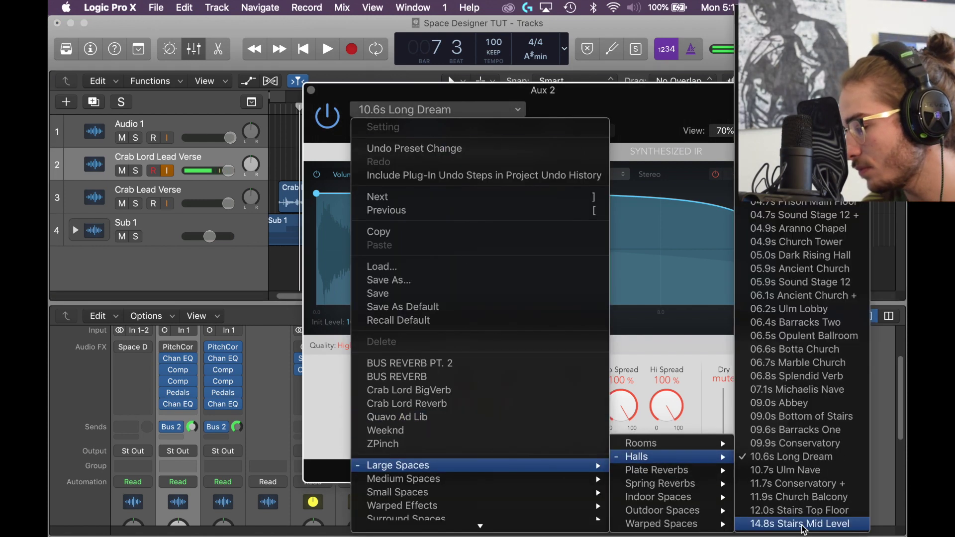
click(801, 524)
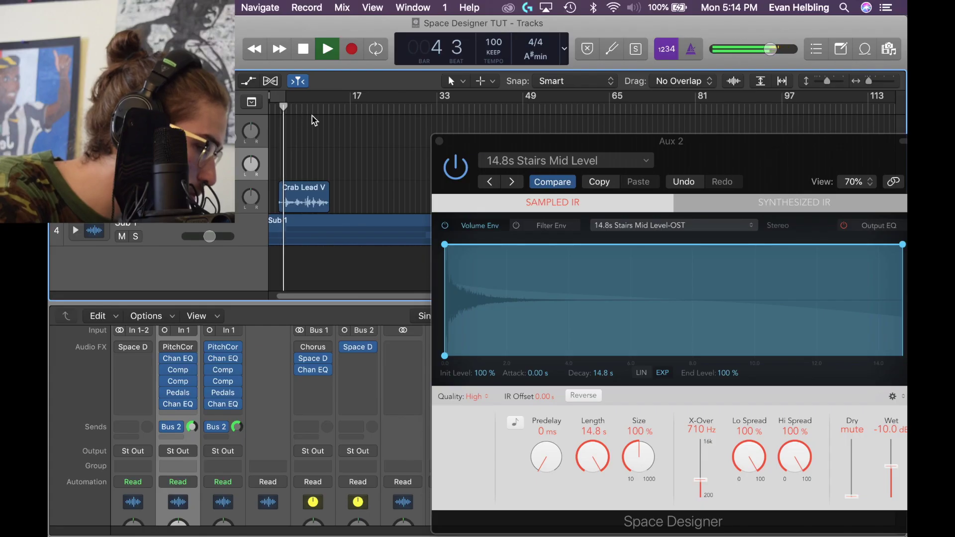
Set the volume envelope's initial level to about 81% and show the Output EQ curve.
drag(463, 165, 385, 112)
drag(366, 190, 712, 199)
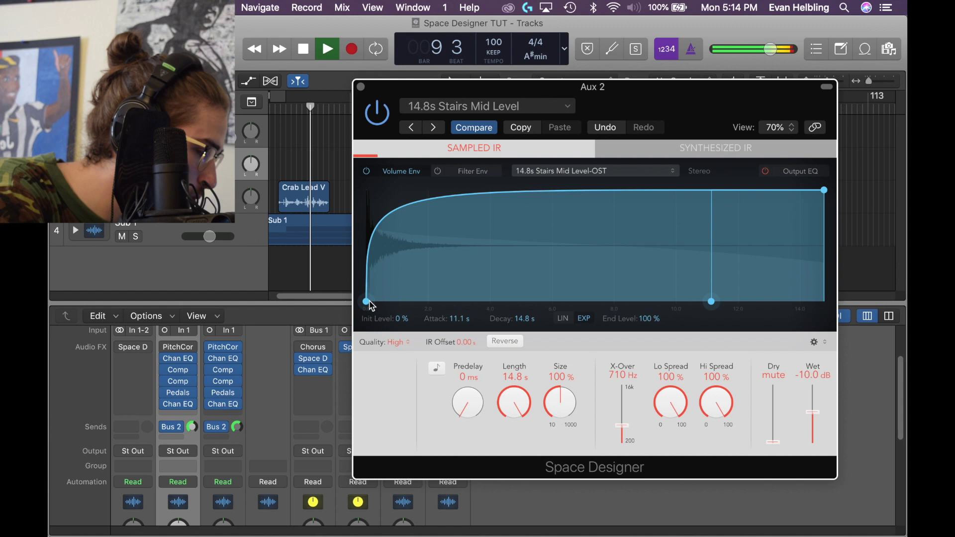
drag(367, 300, 371, 212)
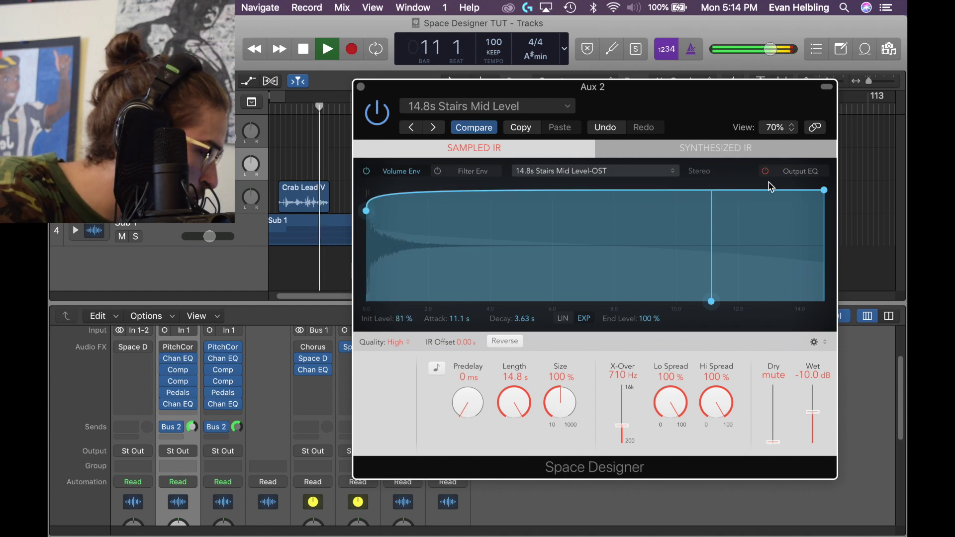
click(784, 171)
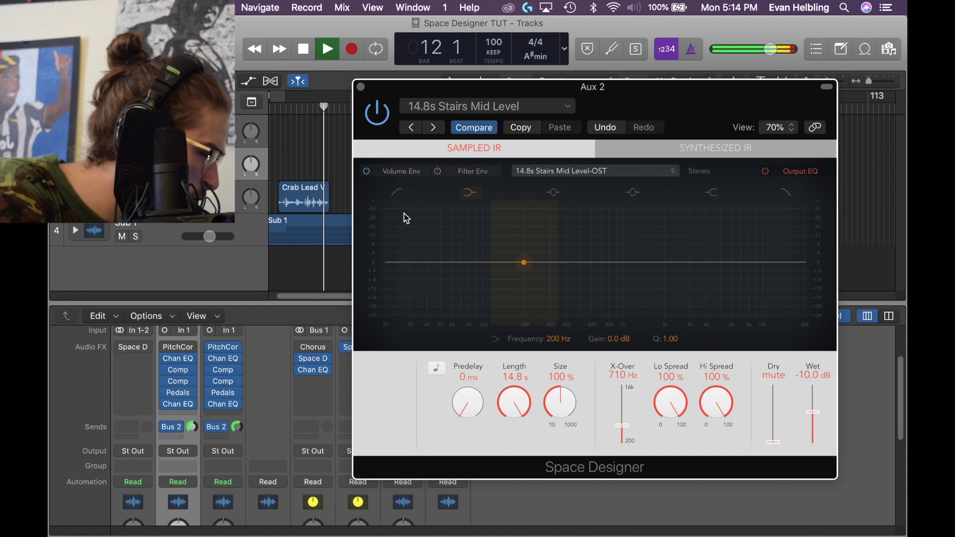
Enable the output EQ low cut at about 1 kHz and stop playback.
click(402, 271)
drag(402, 271, 629, 268)
key(space)
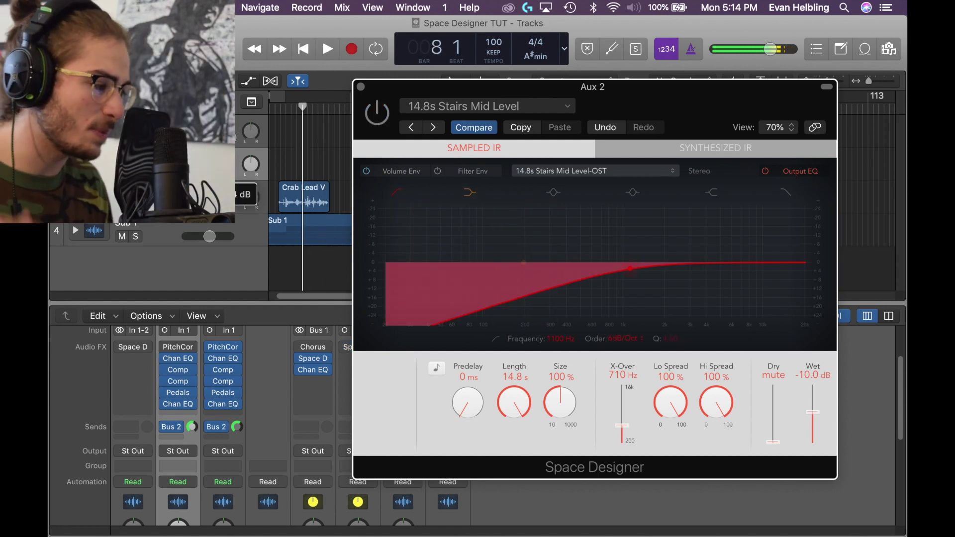
click(250, 197)
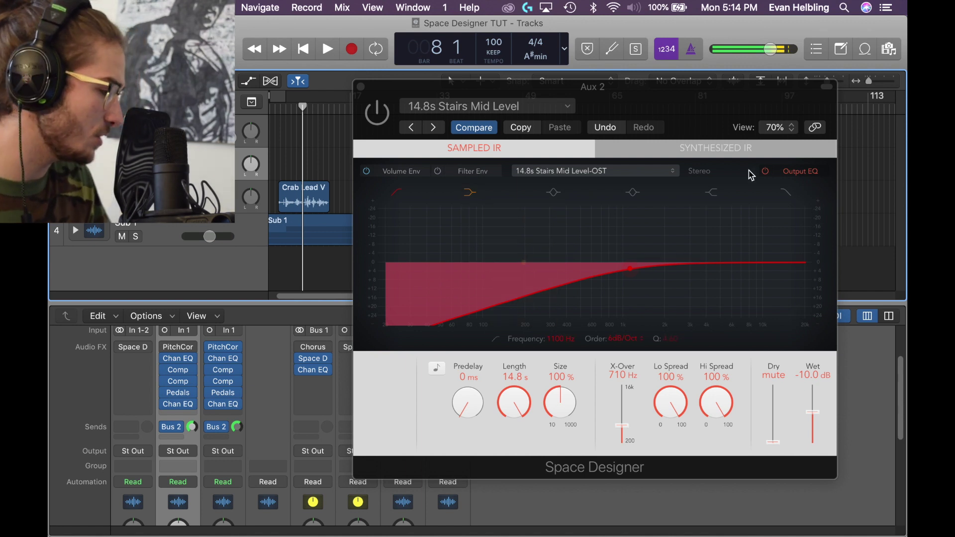
Lower the volume envelope's initial level to 60%, briefly toggling the filter envelope.
click(794, 176)
click(401, 171)
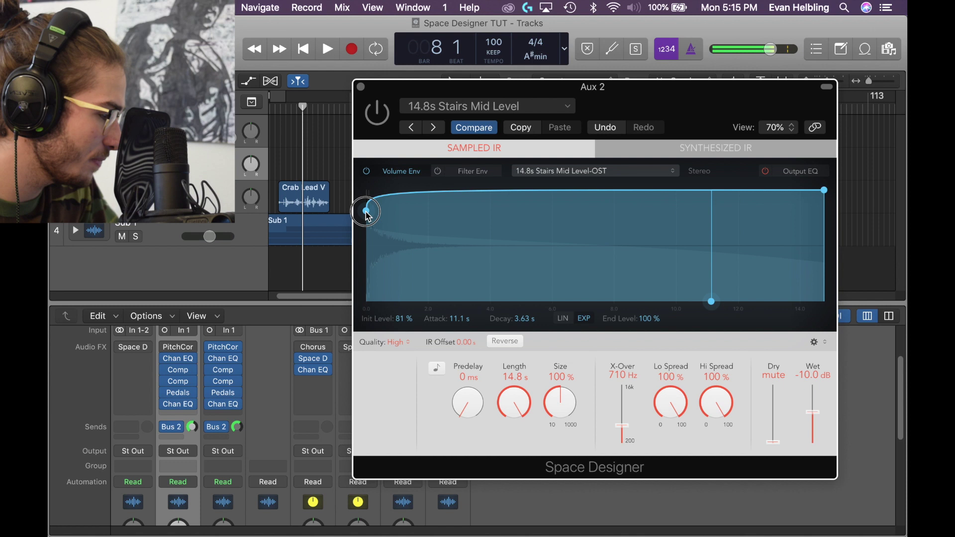
drag(367, 213, 400, 234)
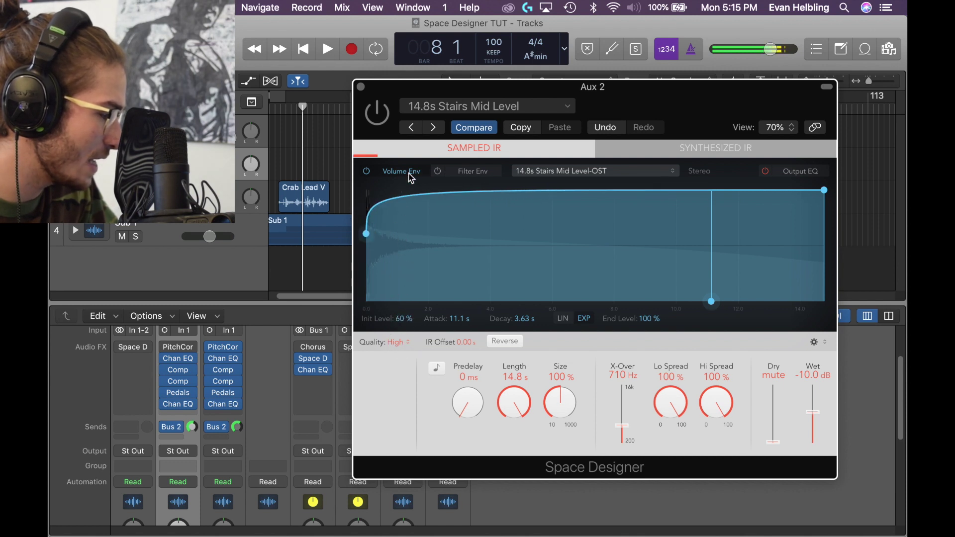
click(437, 171)
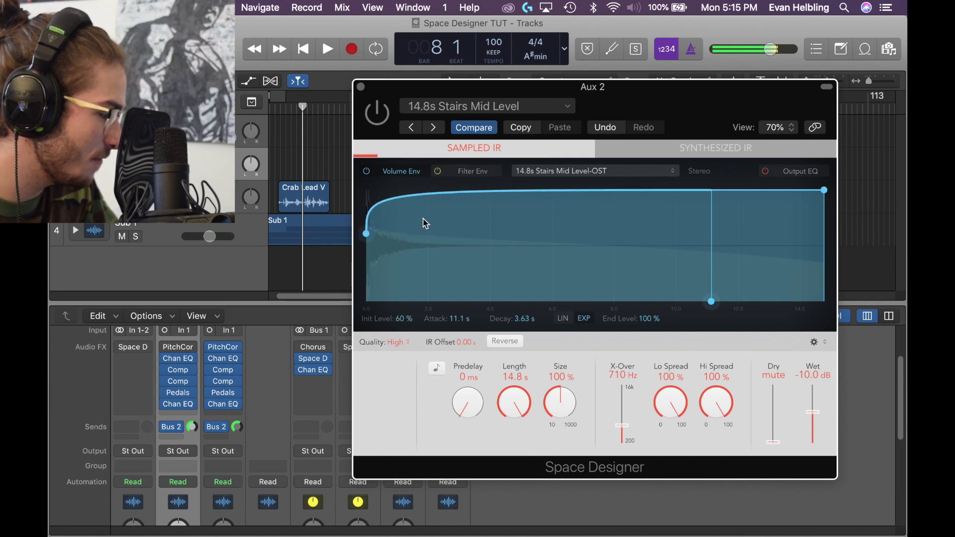
click(438, 171)
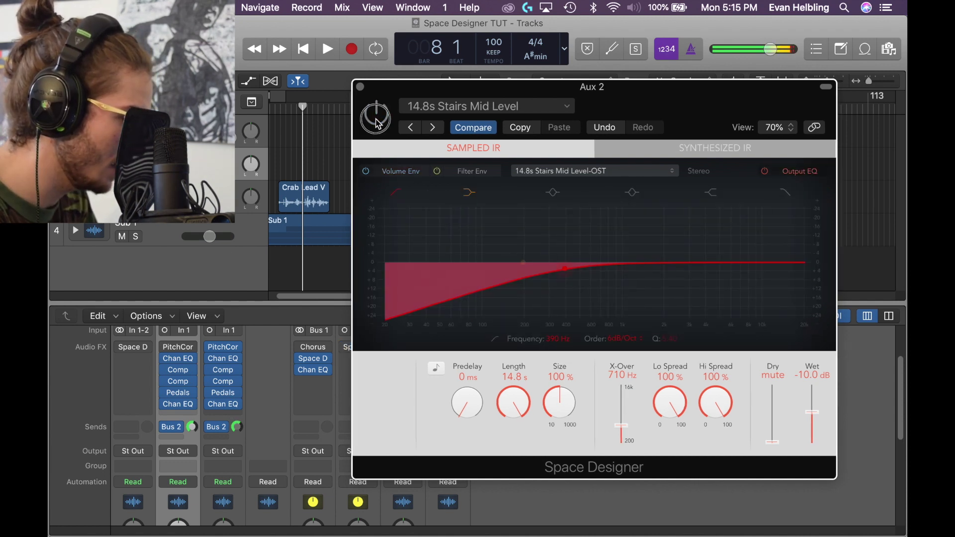
click(403, 175)
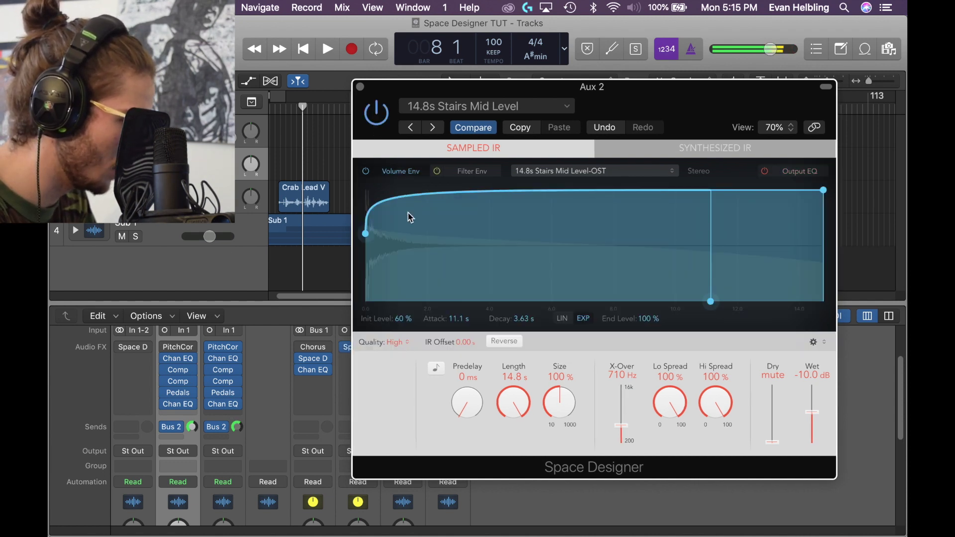
Drop the volume envelope's start and end levels to 0% and soften the attack rise.
drag(367, 239, 371, 312)
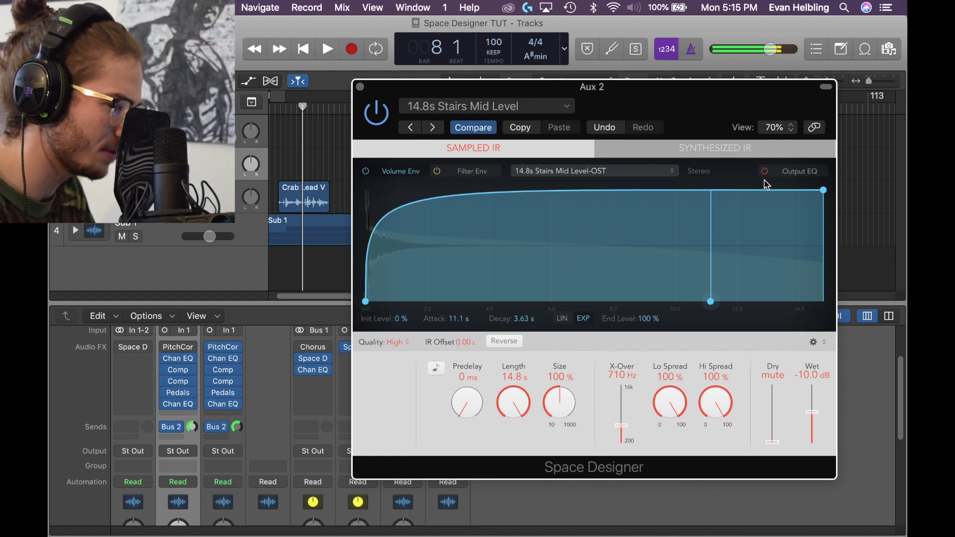
drag(819, 191, 686, 338)
drag(497, 199, 512, 227)
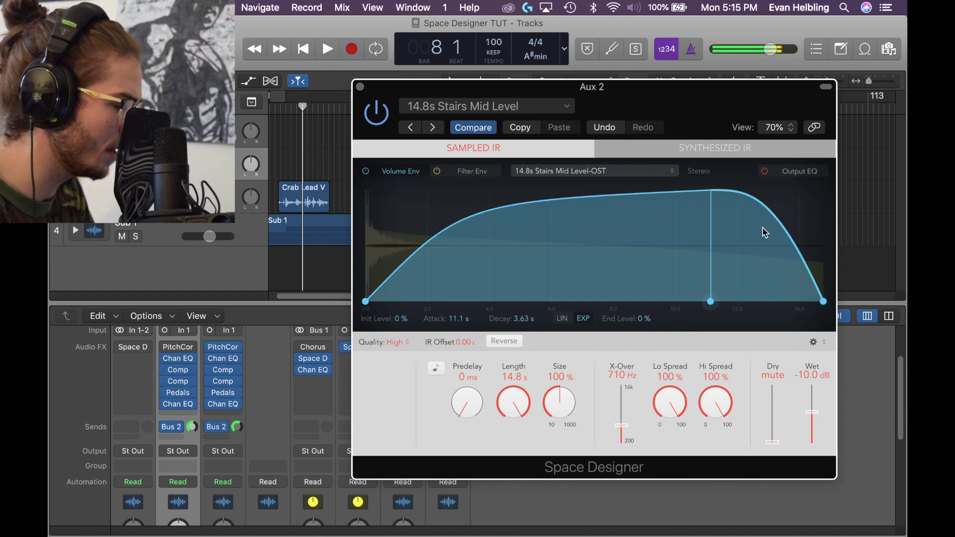
mouse_move(763, 231)
mouse_down()
mouse_move(706, 233)
mouse_move(763, 239)
mouse_up()
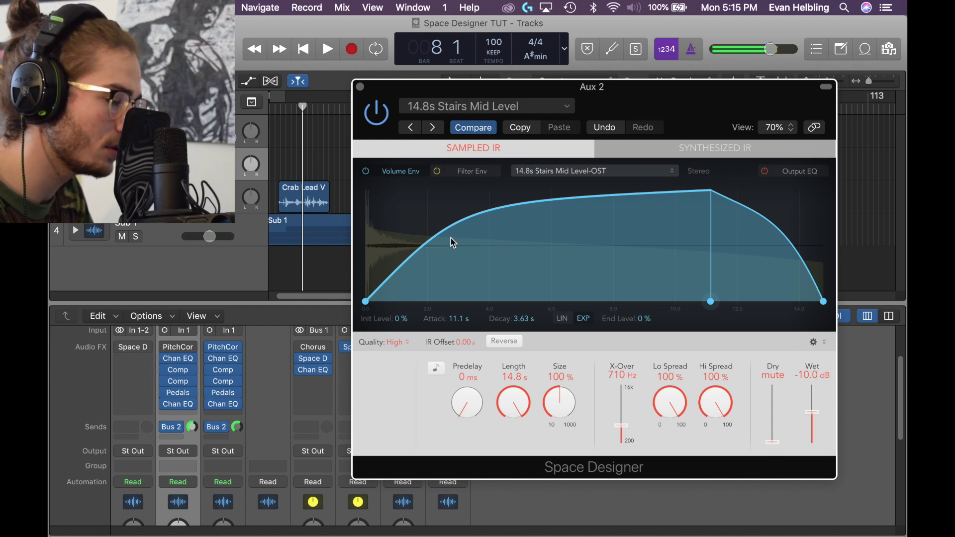
Try steep and S-shaped attack curves, re-enable the reverb, and settle on a gentle swell.
drag(453, 243, 347, 180)
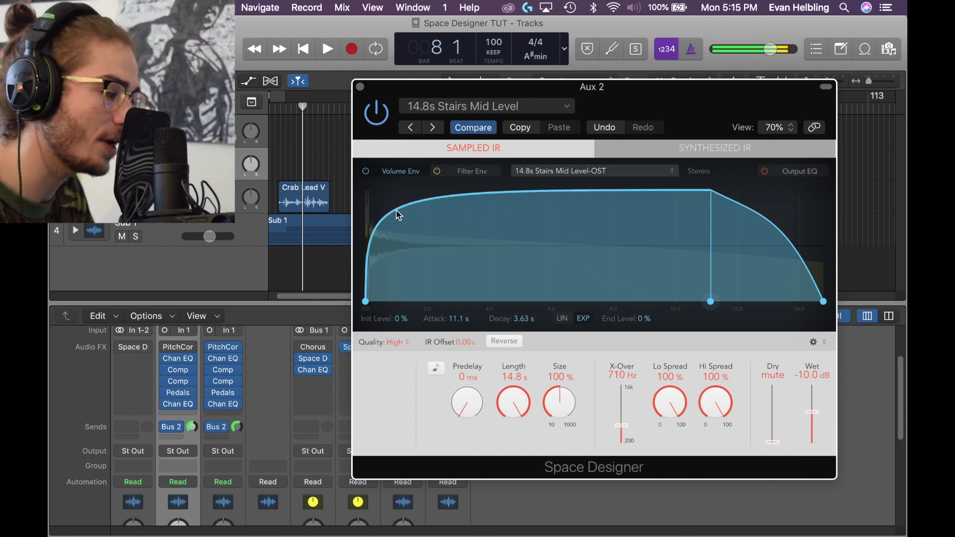
mouse_move(416, 225)
mouse_down()
mouse_move(384, 228)
mouse_move(422, 235)
mouse_up()
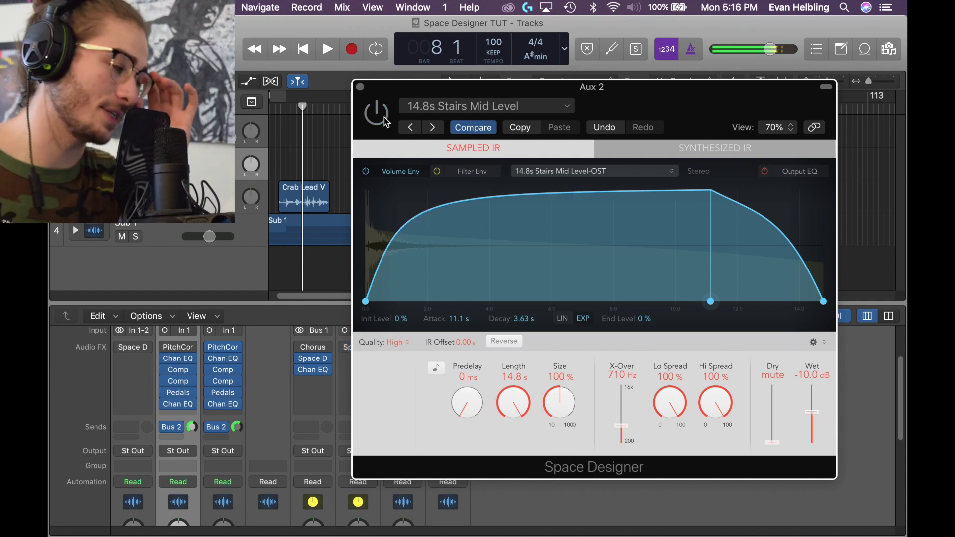
click(403, 225)
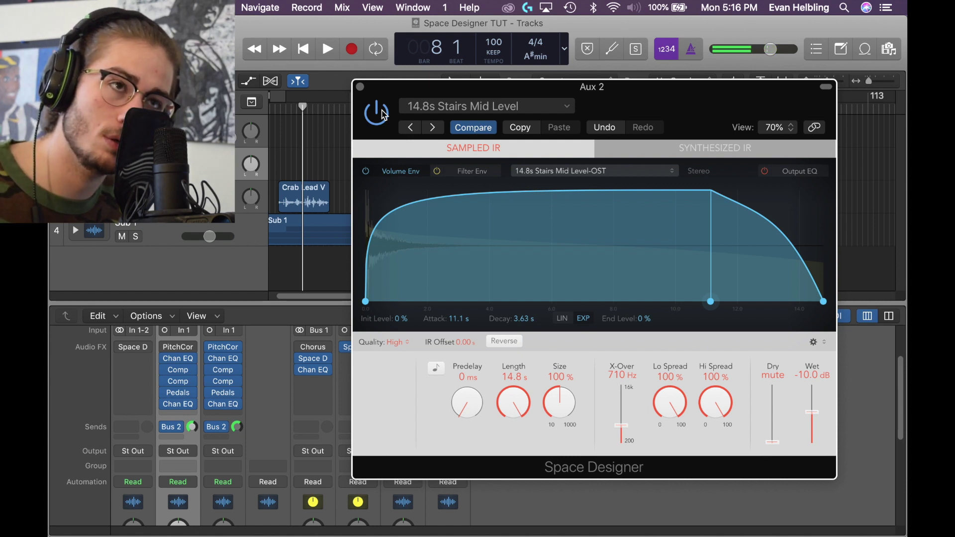
drag(384, 224, 418, 233)
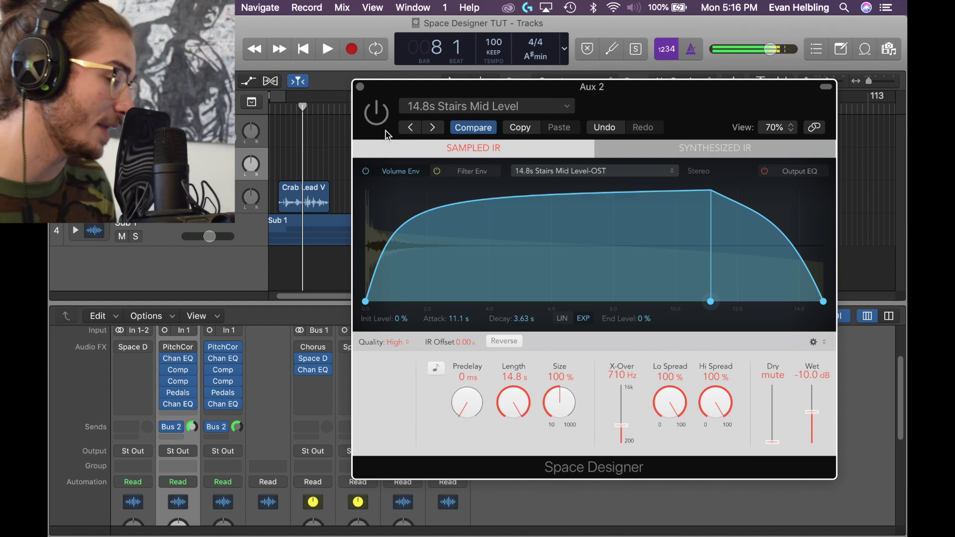
click(376, 113)
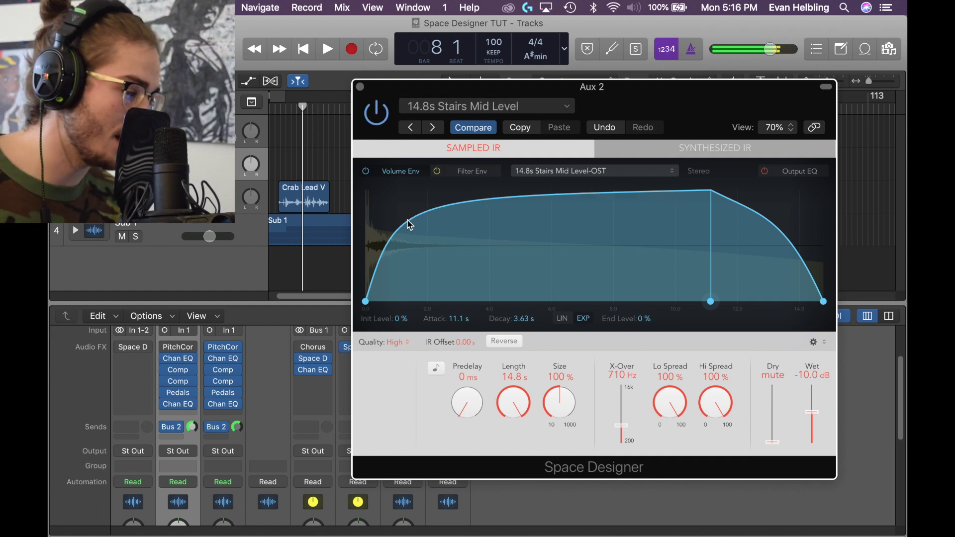
drag(407, 225, 439, 240)
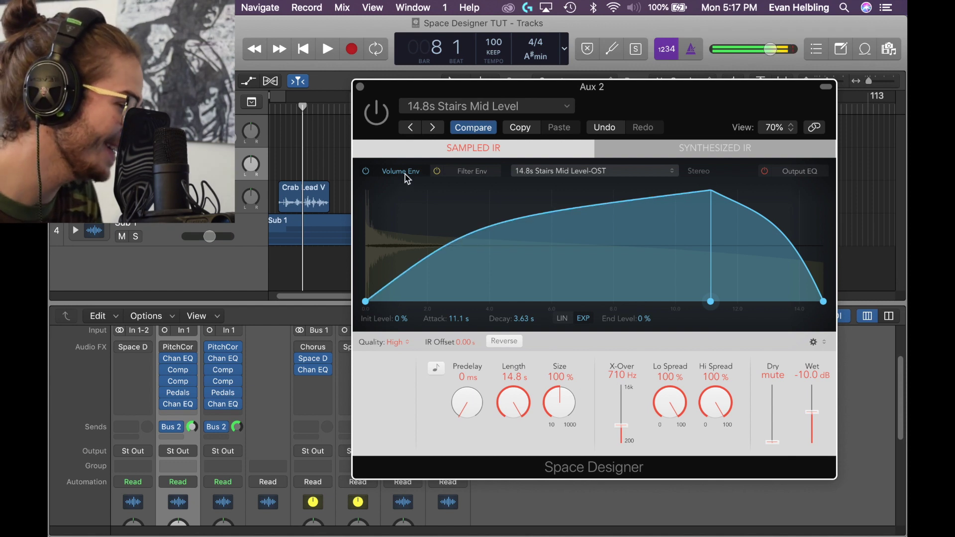
Shape the filter envelope to rise from 20 Hz to a 1552 Hz break level over 1.54 s.
click(470, 172)
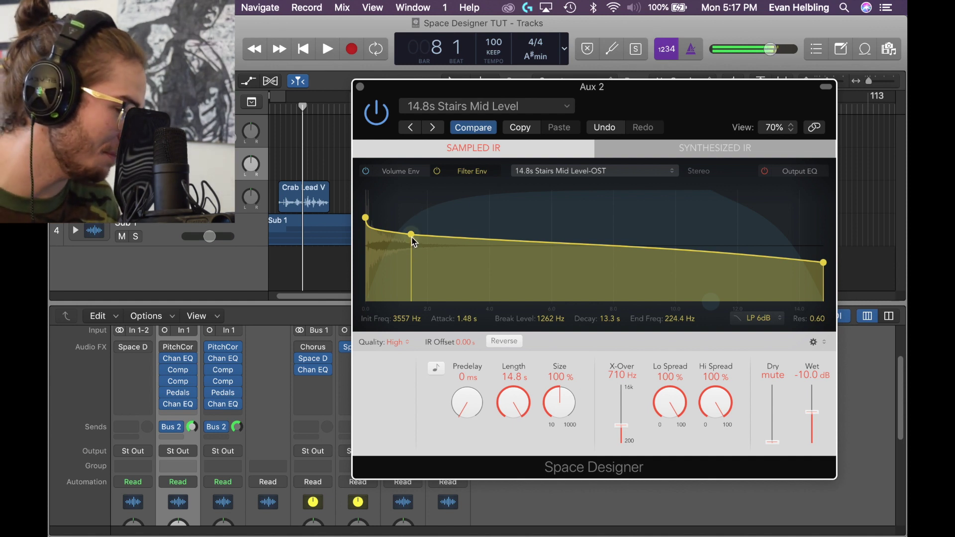
drag(411, 235, 405, 301)
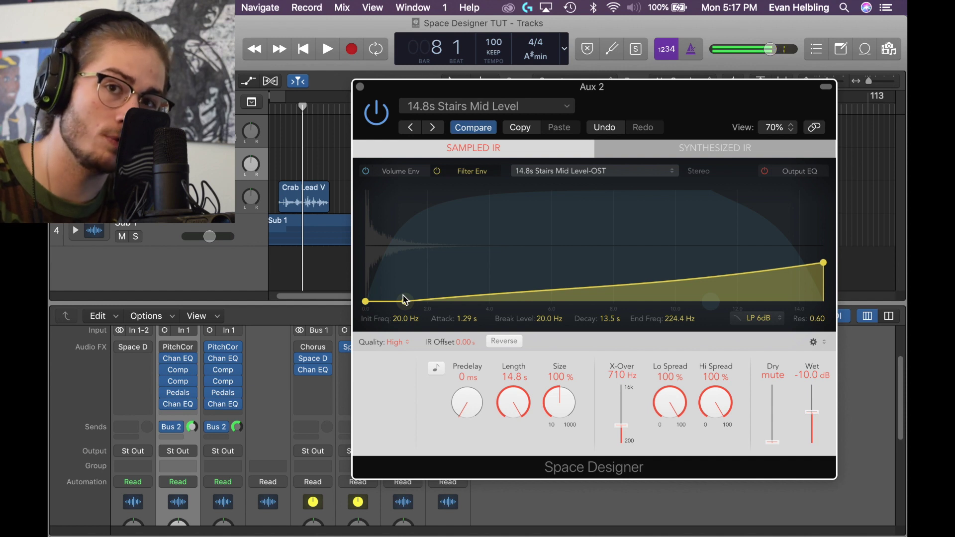
drag(405, 300, 379, 194)
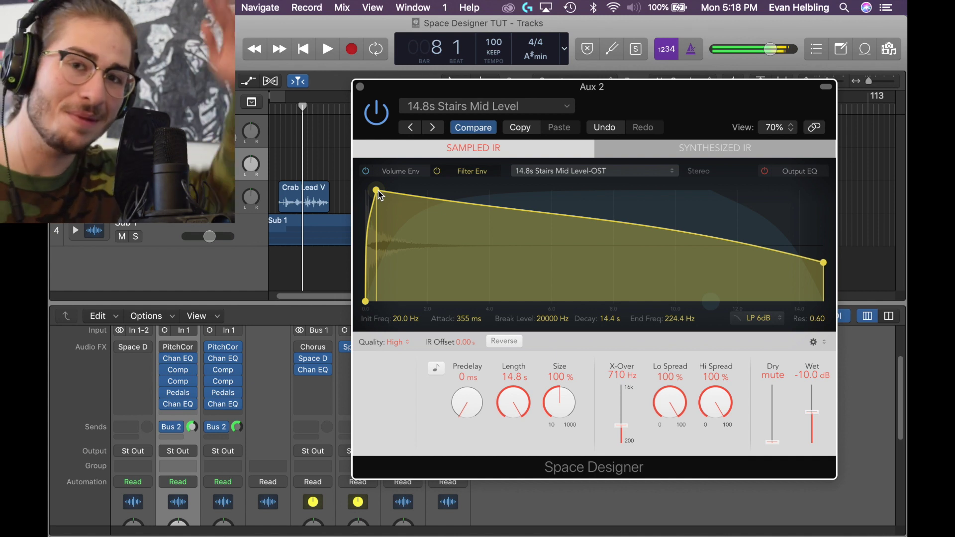
drag(379, 194, 385, 281)
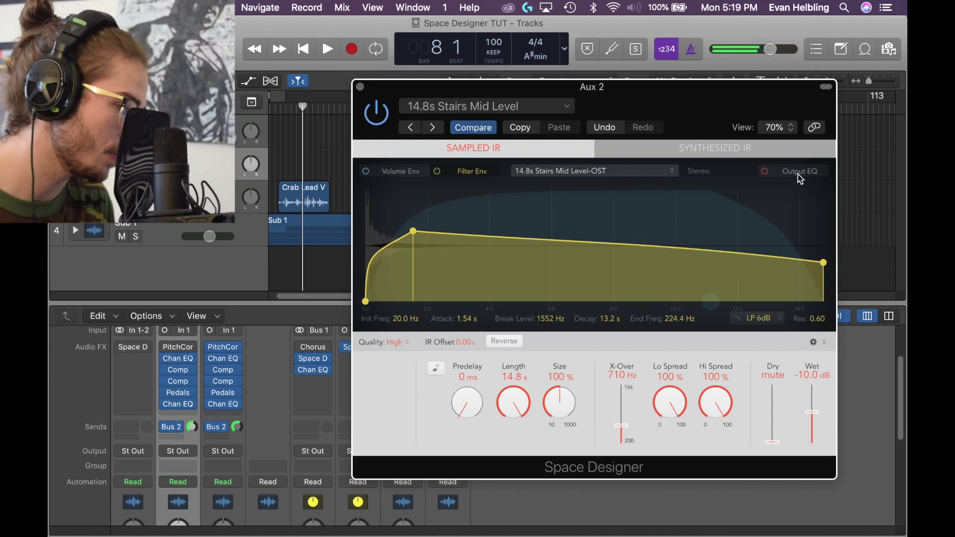
Set the output EQ low cut to about 72 Hz and raise the low shelf 2.5 dB.
click(801, 174)
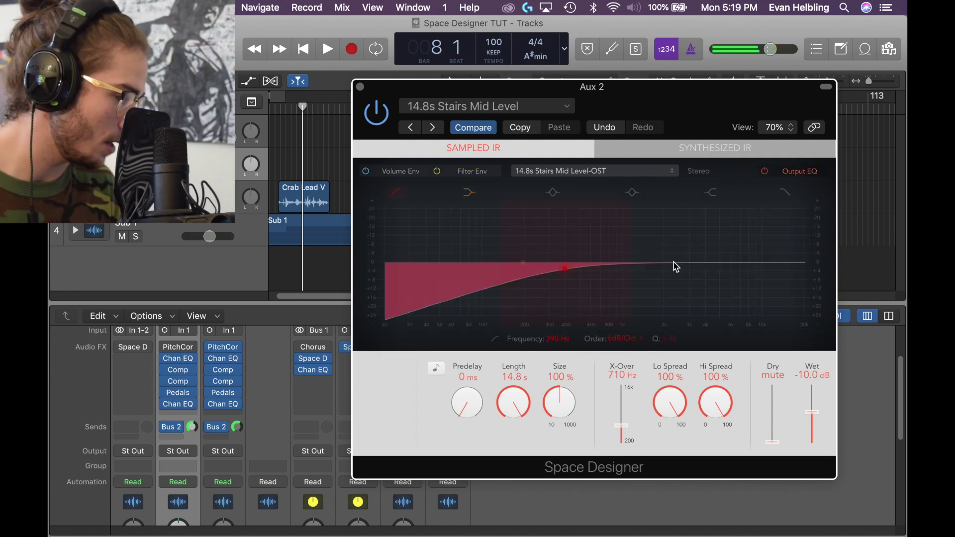
drag(573, 278, 386, 266)
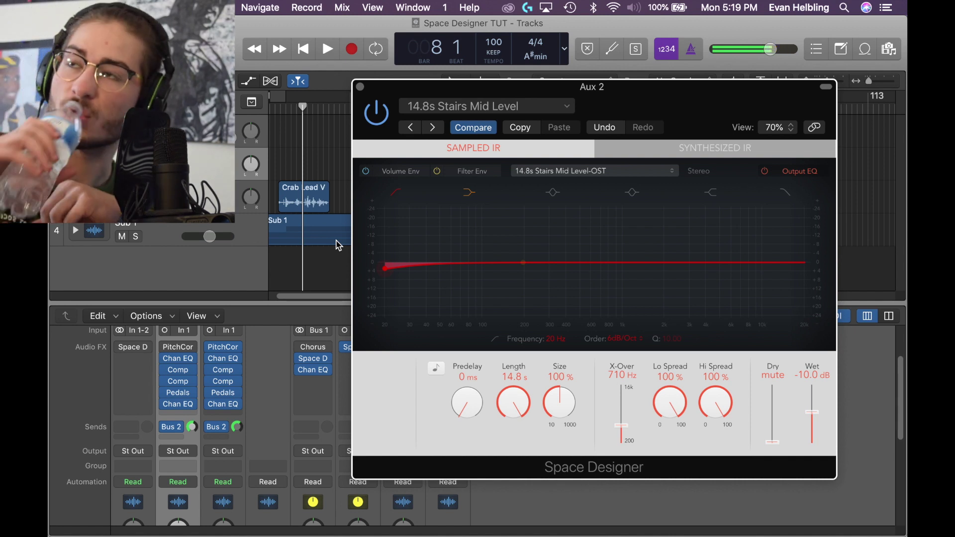
mouse_move(391, 266)
mouse_down()
mouse_move(469, 267)
mouse_move(470, 304)
mouse_move(463, 234)
mouse_move(491, 238)
mouse_move(466, 243)
mouse_up()
mouse_move(521, 263)
mouse_down()
mouse_move(537, 248)
mouse_move(515, 273)
mouse_up()
Enable the 2000 Hz mid band and boost it, trying +24 dB then 14 dB.
click(631, 194)
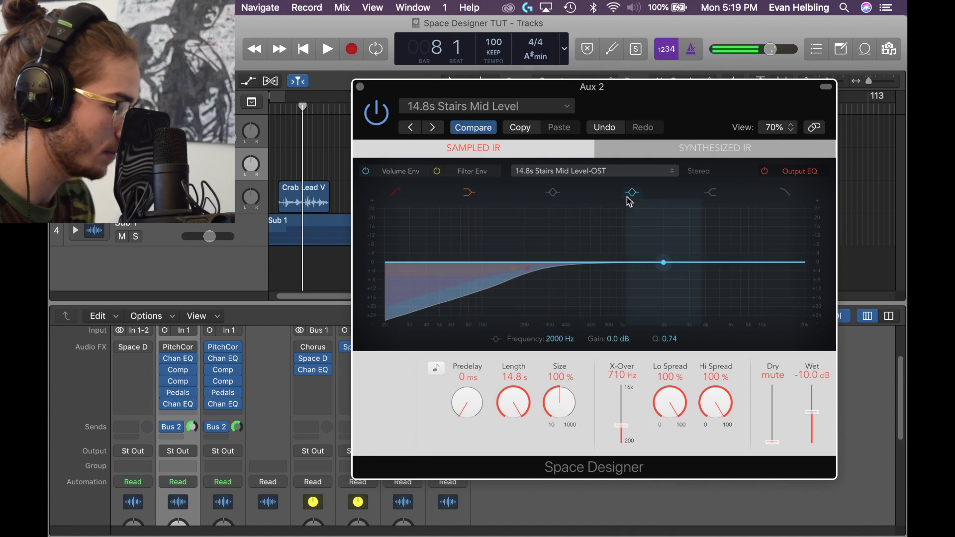
drag(663, 258, 664, 247)
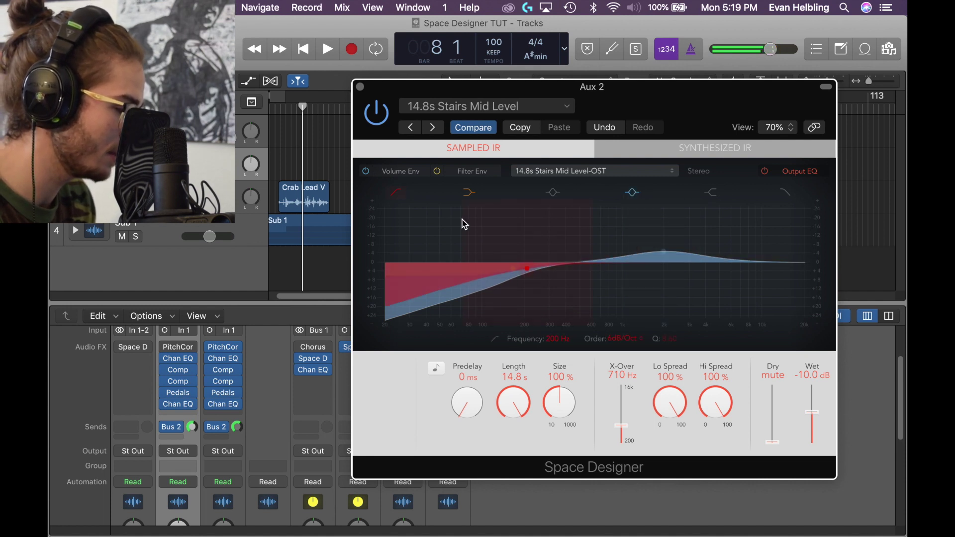
click(360, 87)
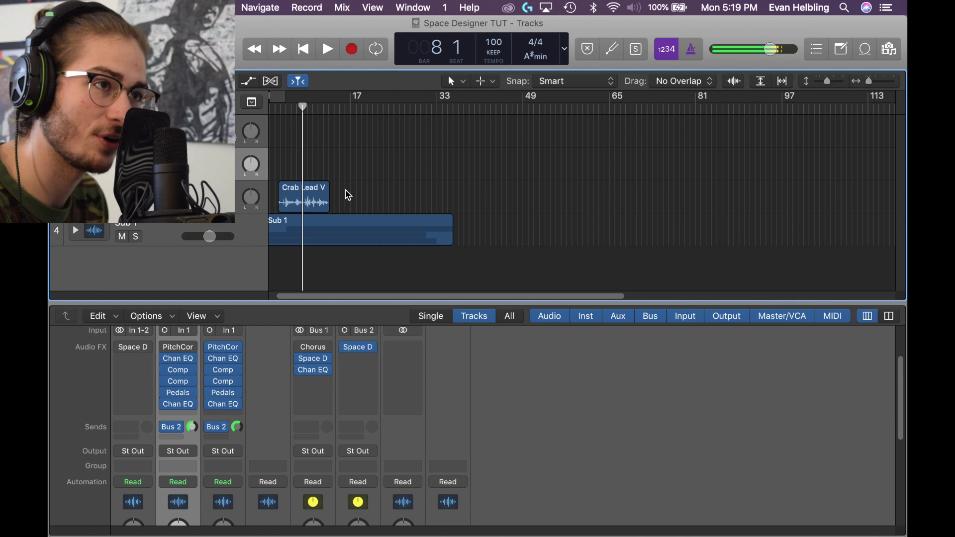
click(359, 348)
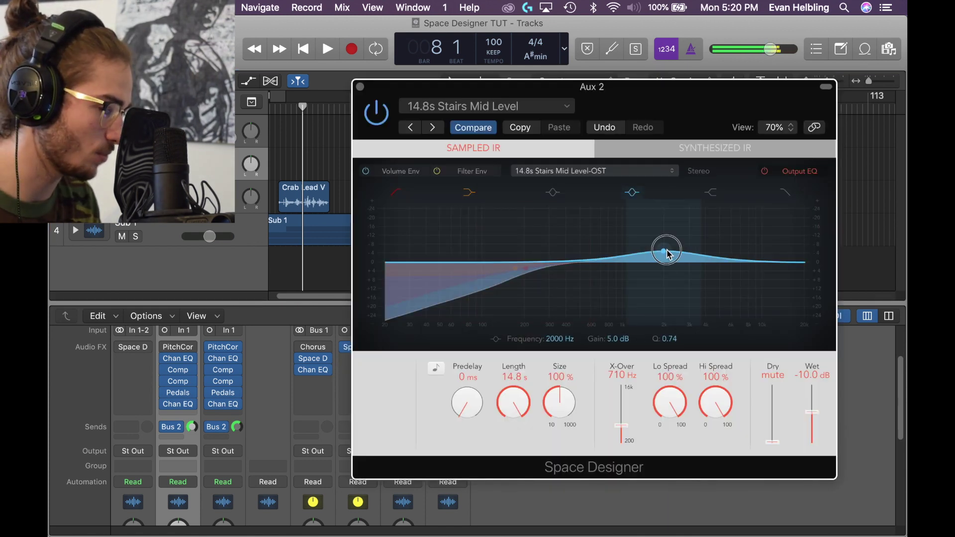
drag(667, 252, 666, 136)
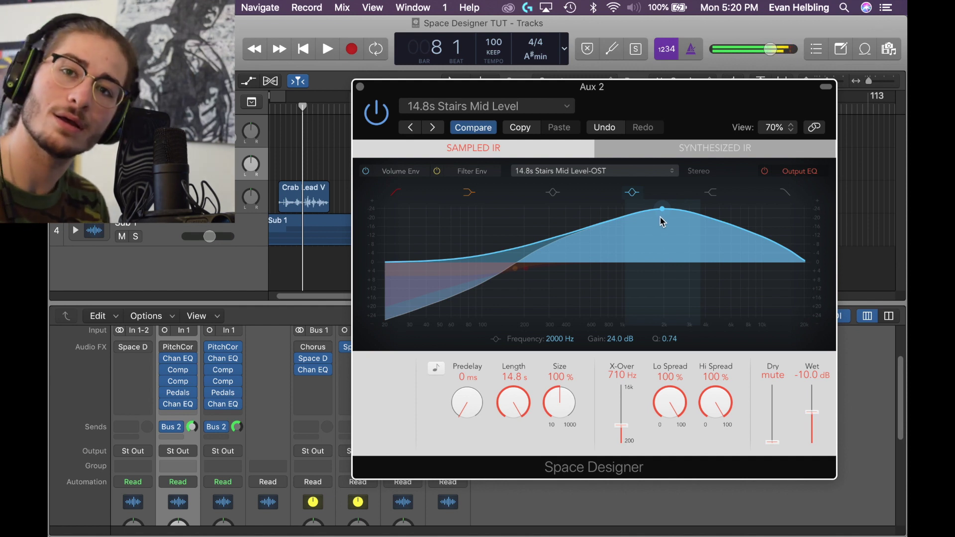
drag(661, 218, 661, 239)
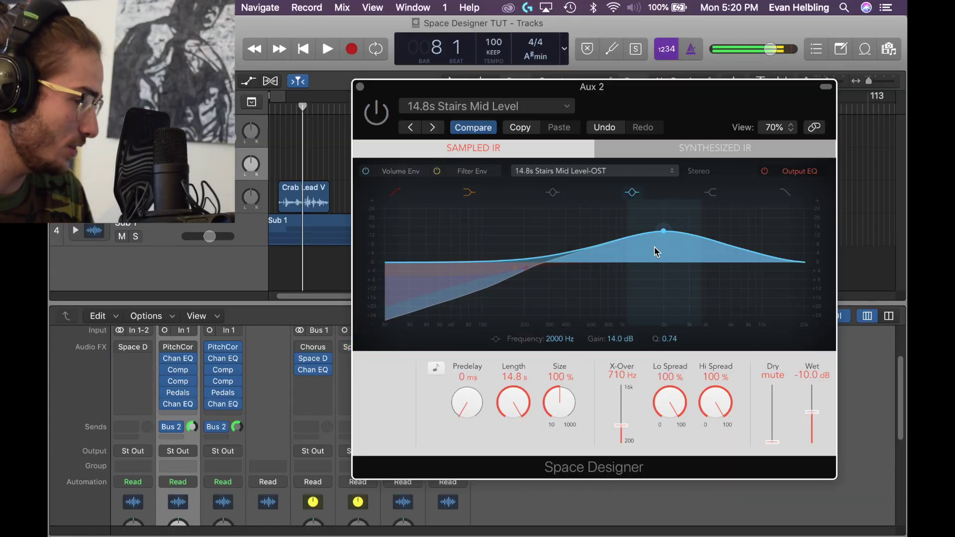
click(526, 268)
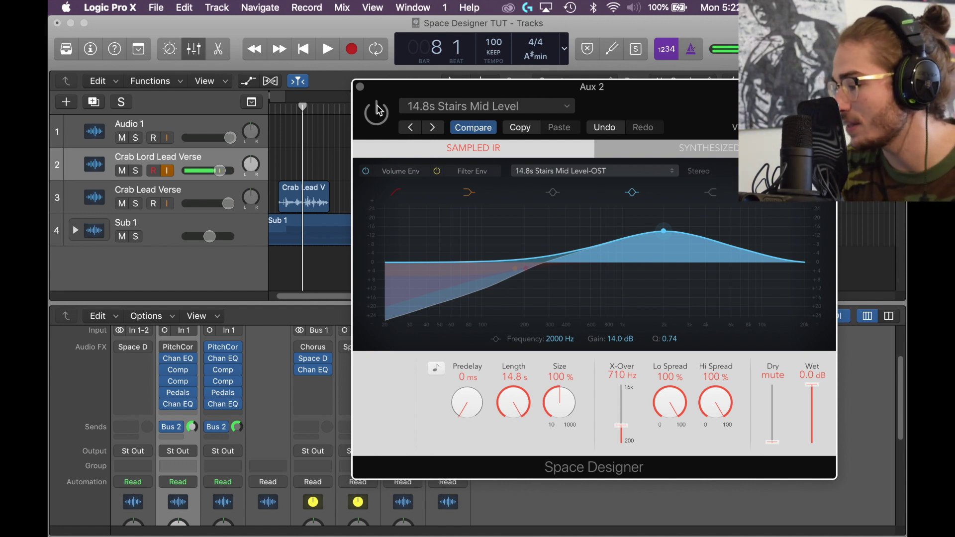
Set the reverb length to 1.92 s and bring the 2000 Hz boost to 6 dB.
click(382, 116)
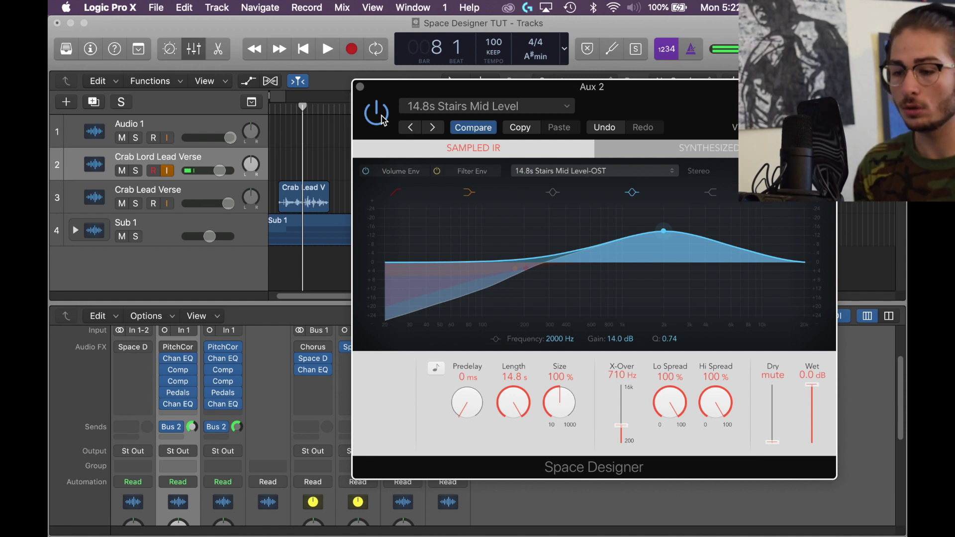
drag(513, 402, 535, 529)
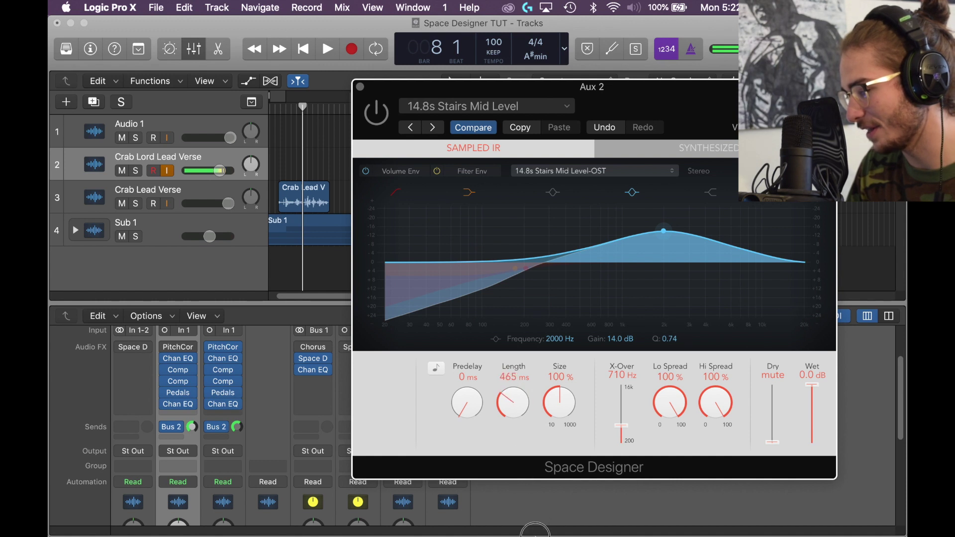
drag(512, 428, 511, 388)
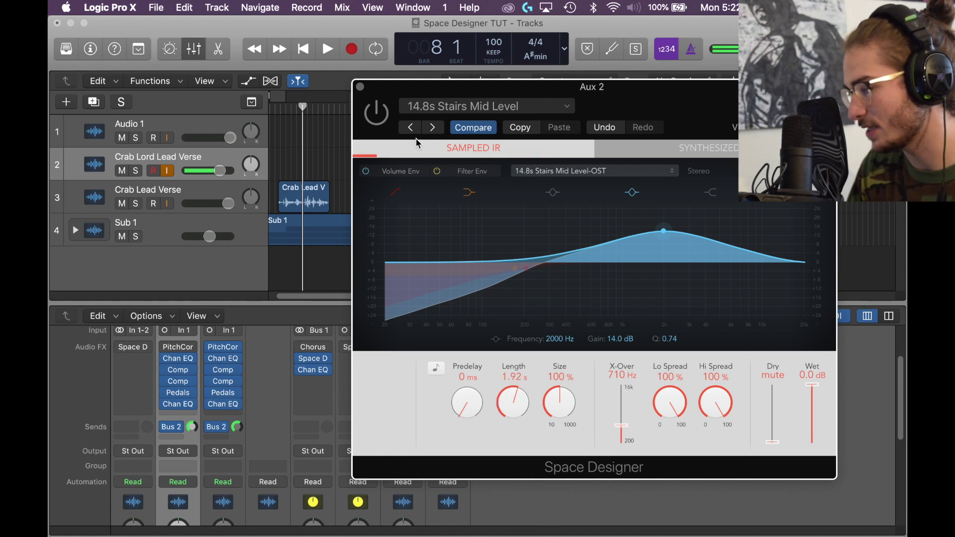
click(377, 112)
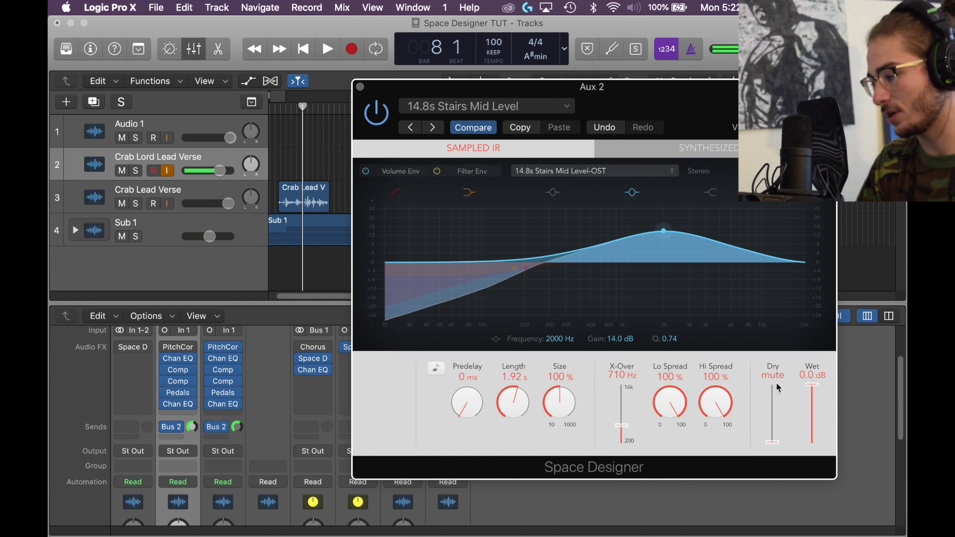
drag(664, 238, 664, 259)
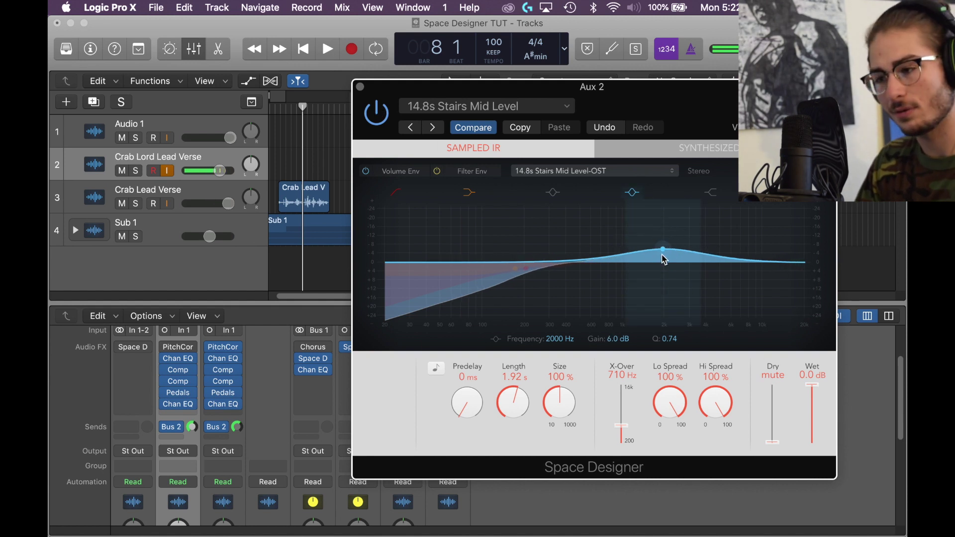
Try the 02.4s Backward Rolls preset, then go to Warped Spaces' 01.9s Bomb Tail.
click(487, 106)
mouse_move(464, 462)
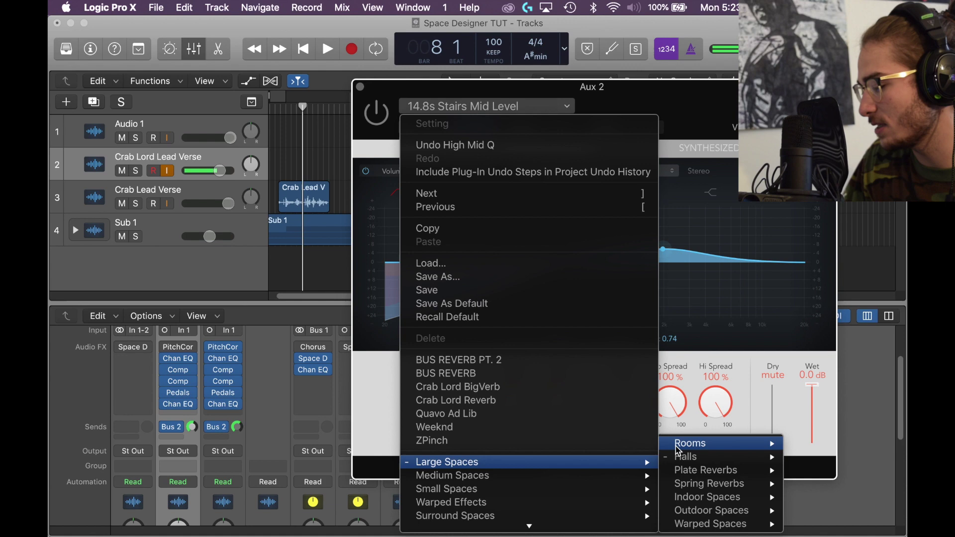
mouse_move(709, 513)
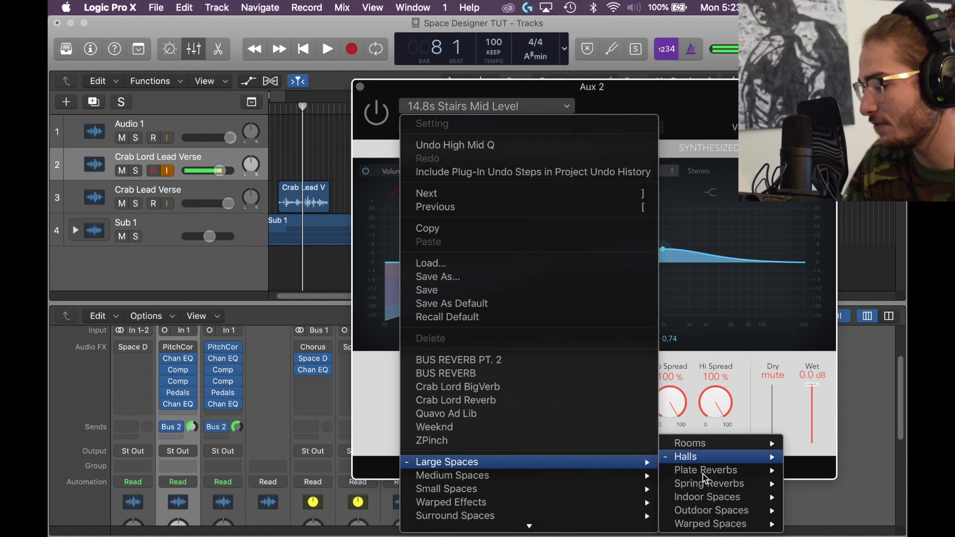
click(587, 120)
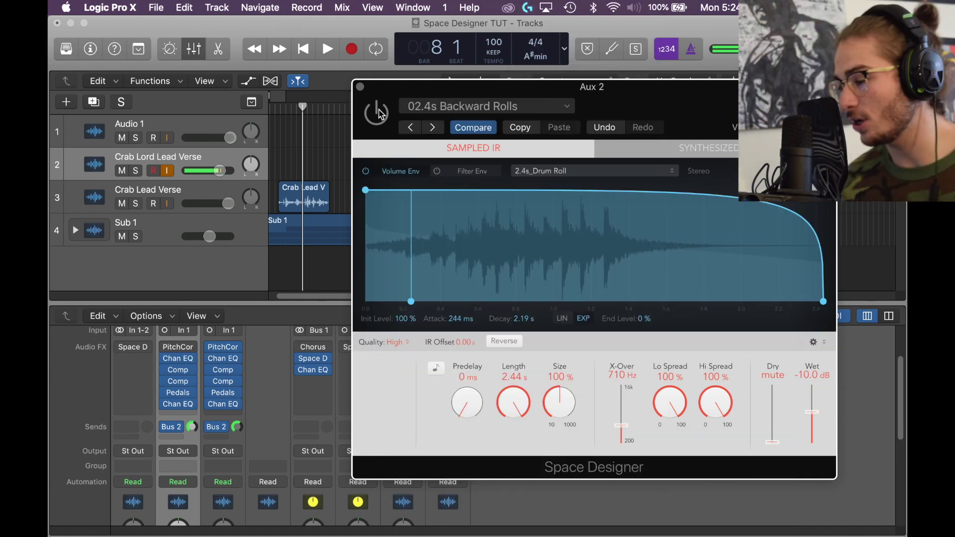
click(418, 106)
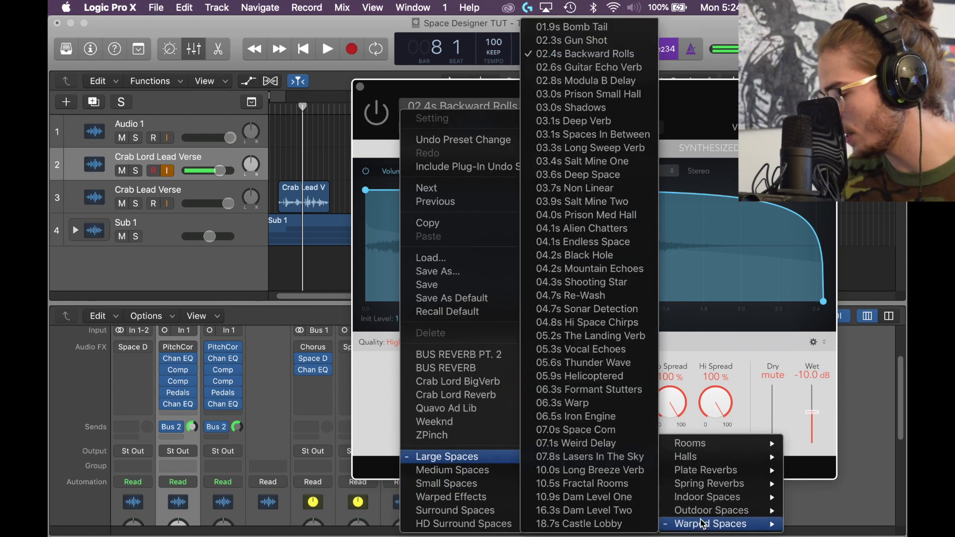
mouse_move(563, 456)
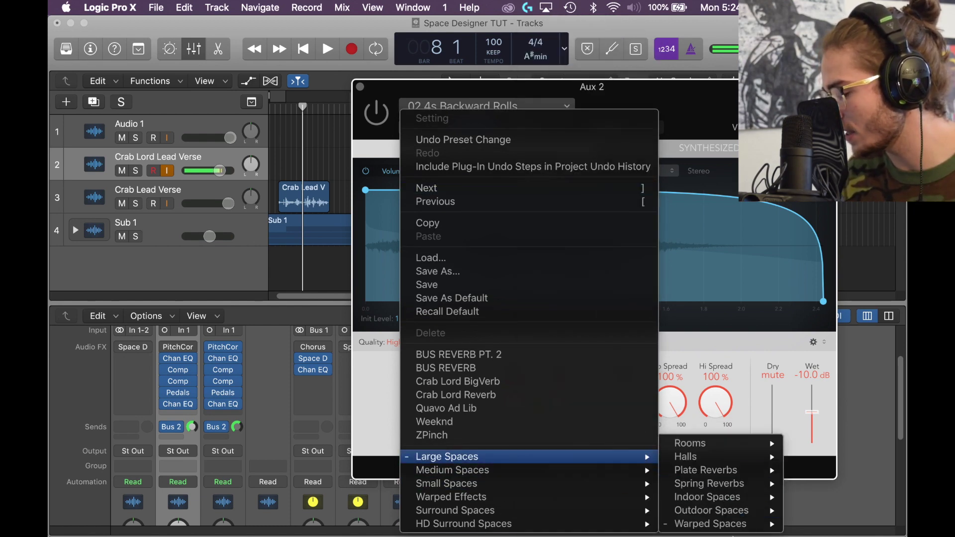
mouse_move(735, 529)
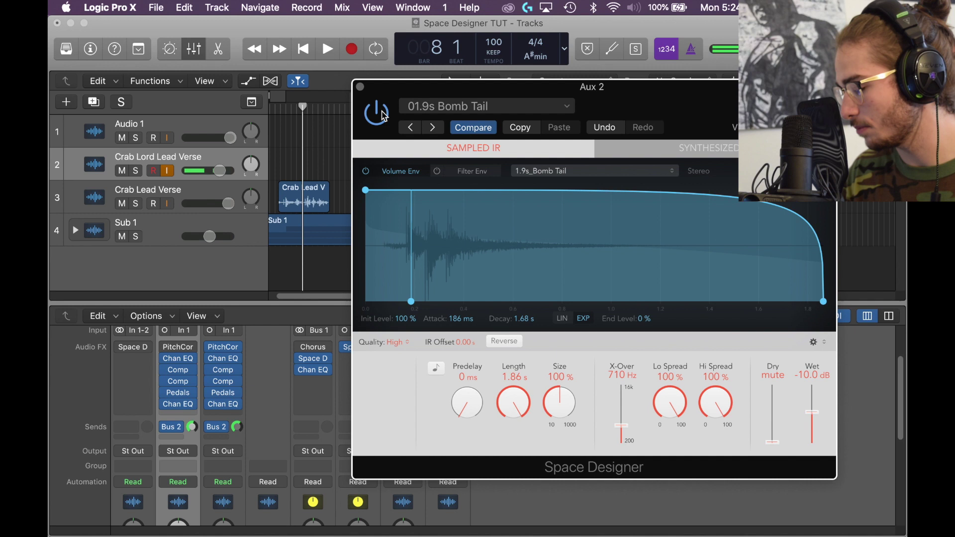
Step to the 02.3s Gun Shot and 02.4s Backward Rolls presets and play a brief audition.
key(])
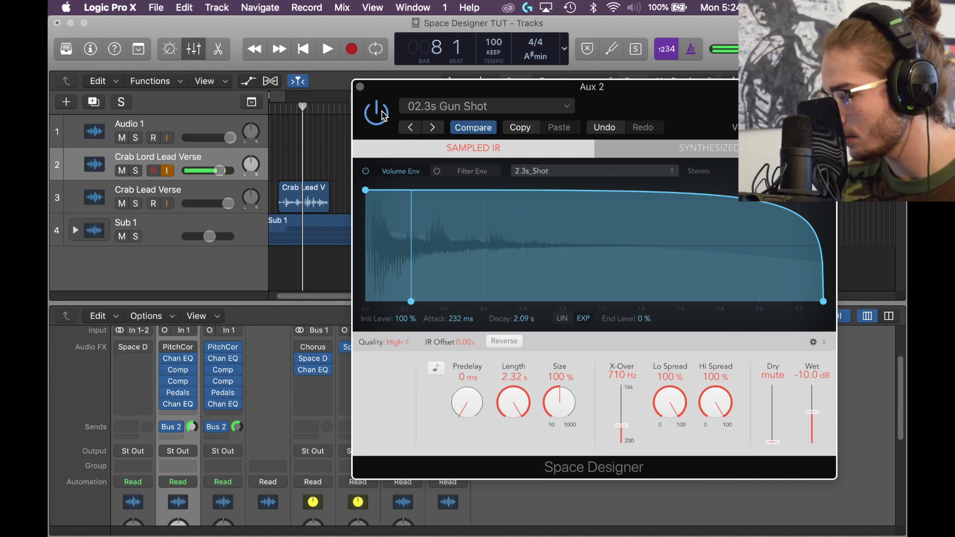
key(])
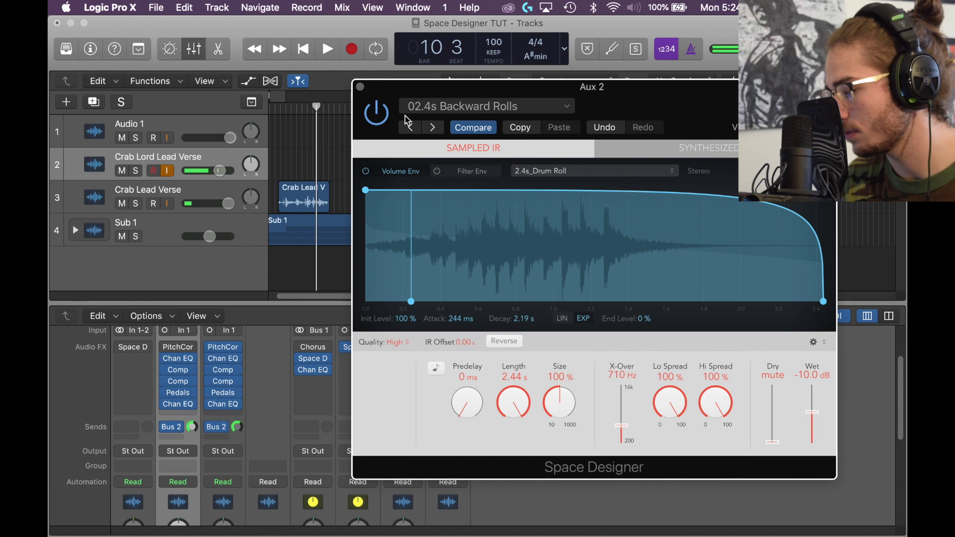
key(space)
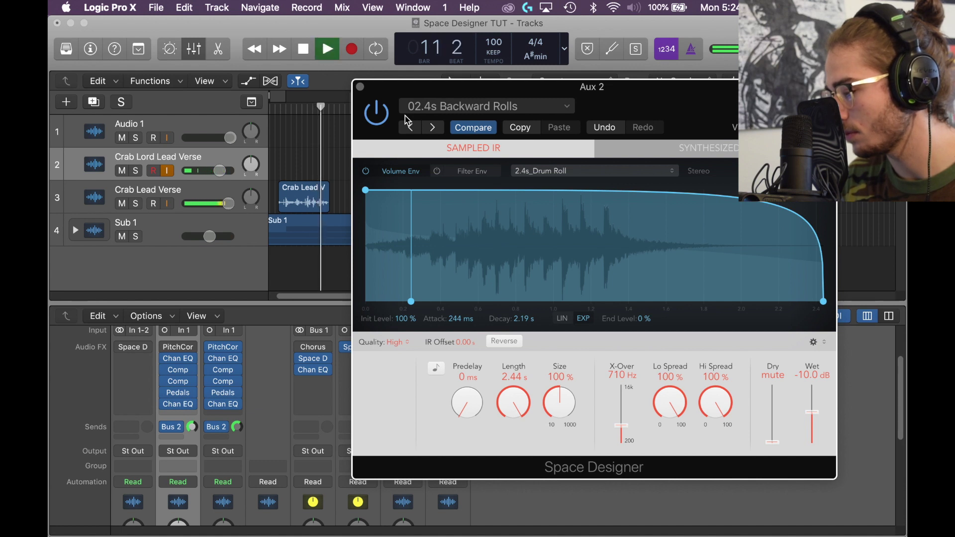
key(space)
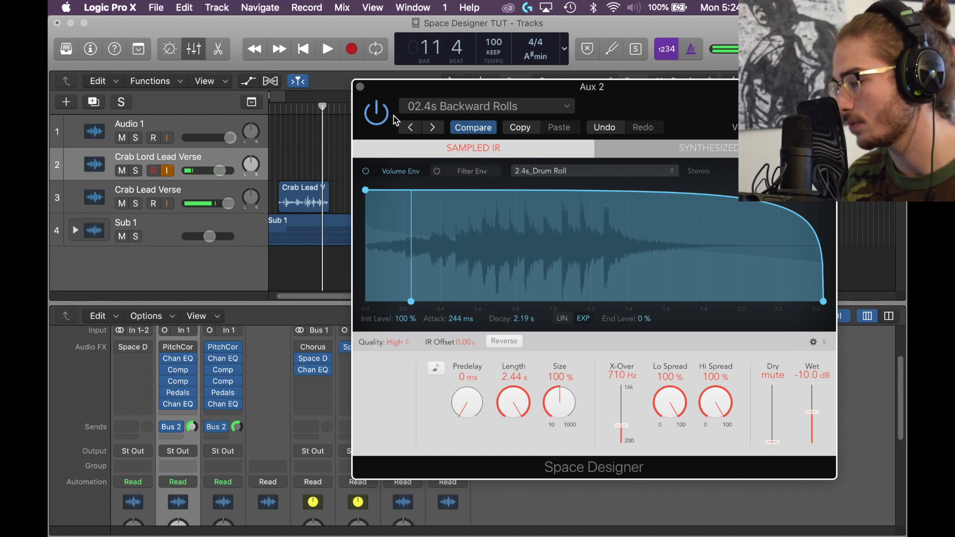
Advance two more presets and replay the song from bar 5 to hear them.
key(])
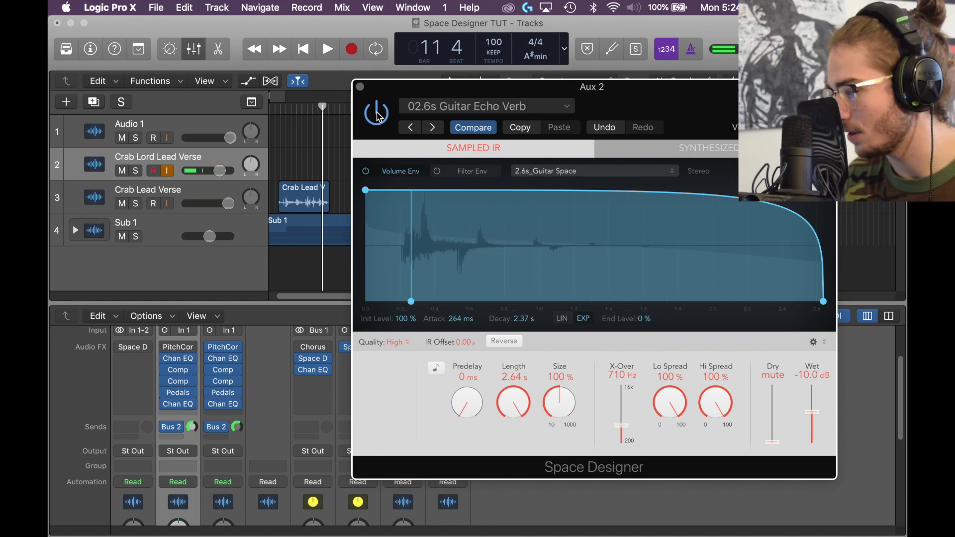
key(])
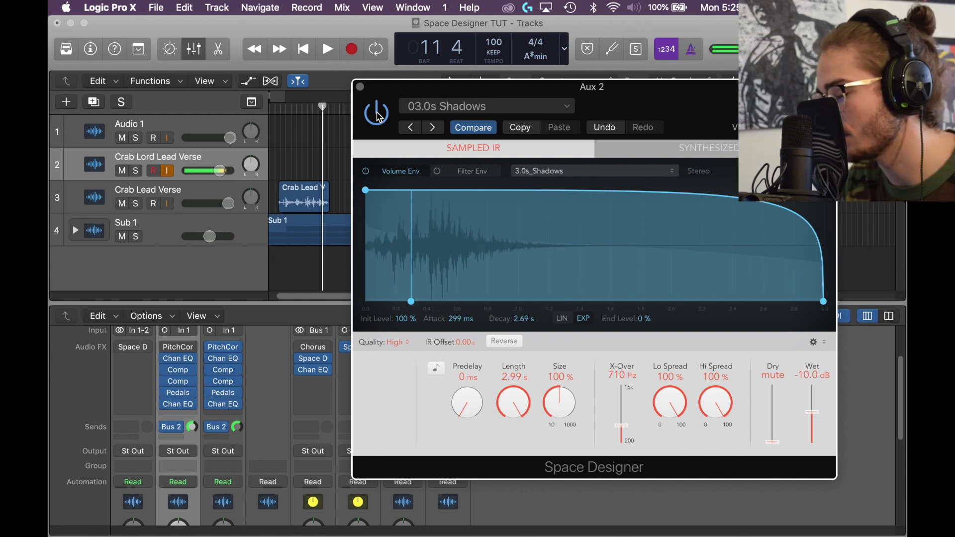
click(285, 107)
key(space)
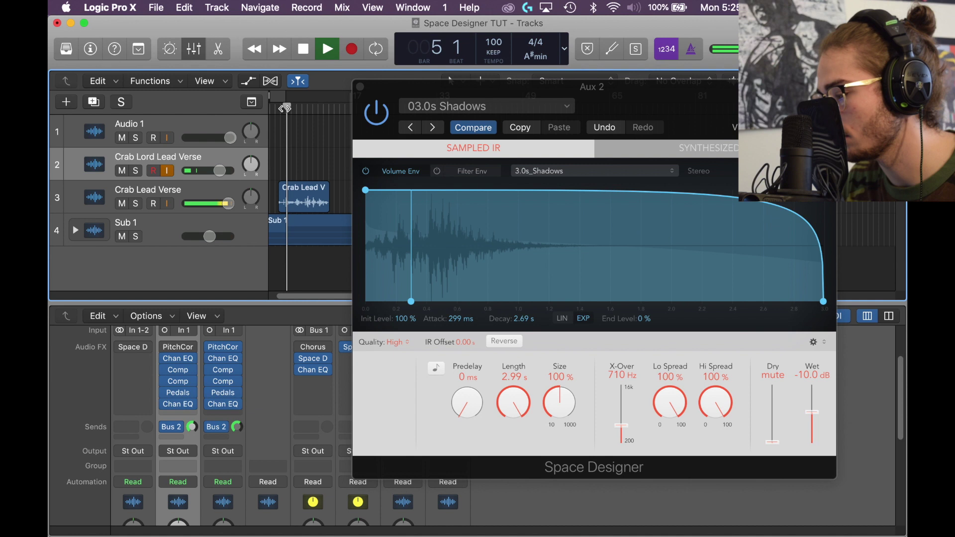
key(space)
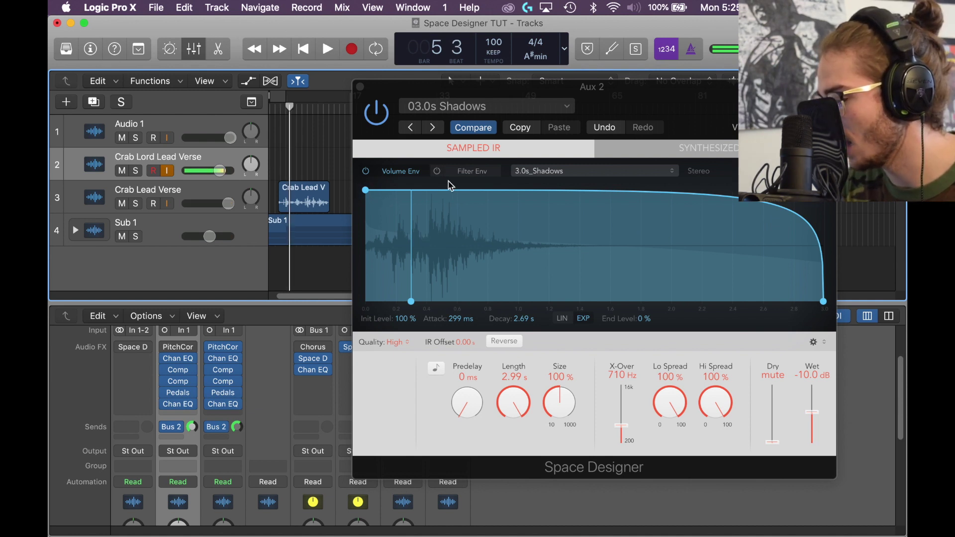
Lower the reverb's output EQ gain to 10.5 dB and load 03.1s Spaces In Between.
click(818, 170)
drag(850, 201, 820, 228)
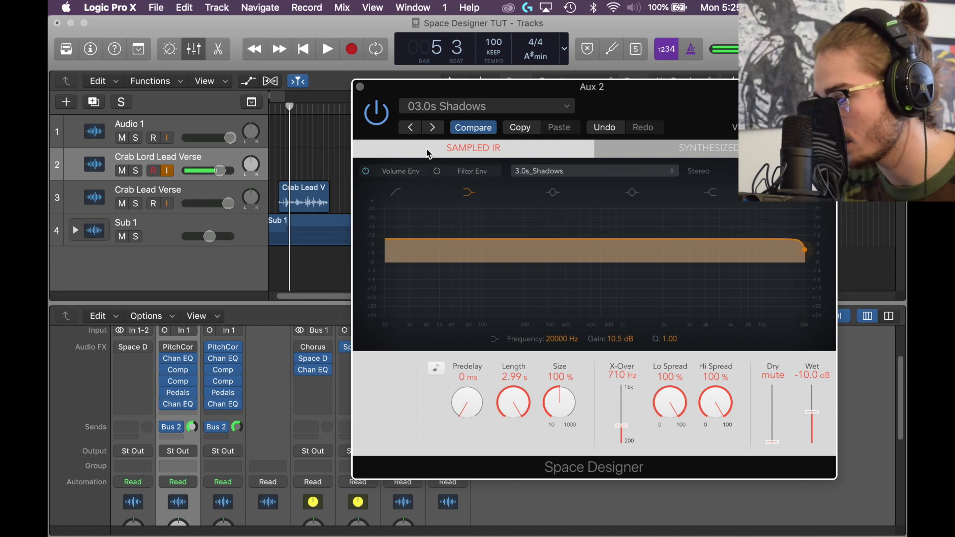
click(432, 128)
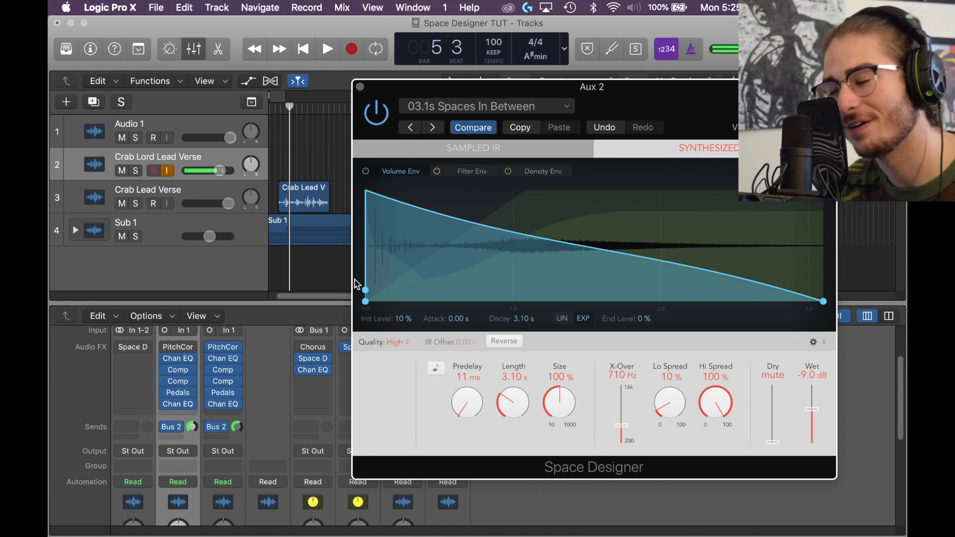
Audition the current preset, then step through 03.6s Deep Space, 04.1s Alien Chatters and 04.1s Endless Space.
key(space)
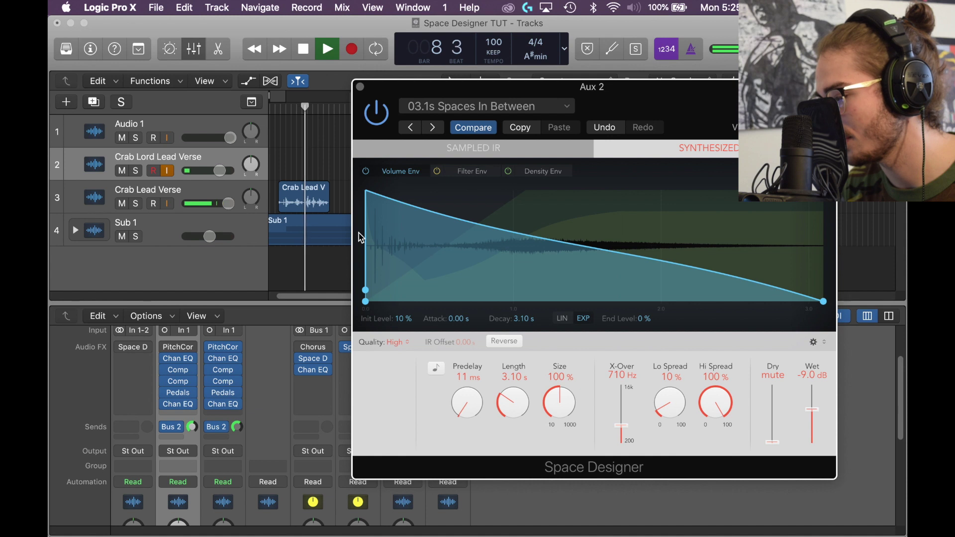
key(space)
key(])
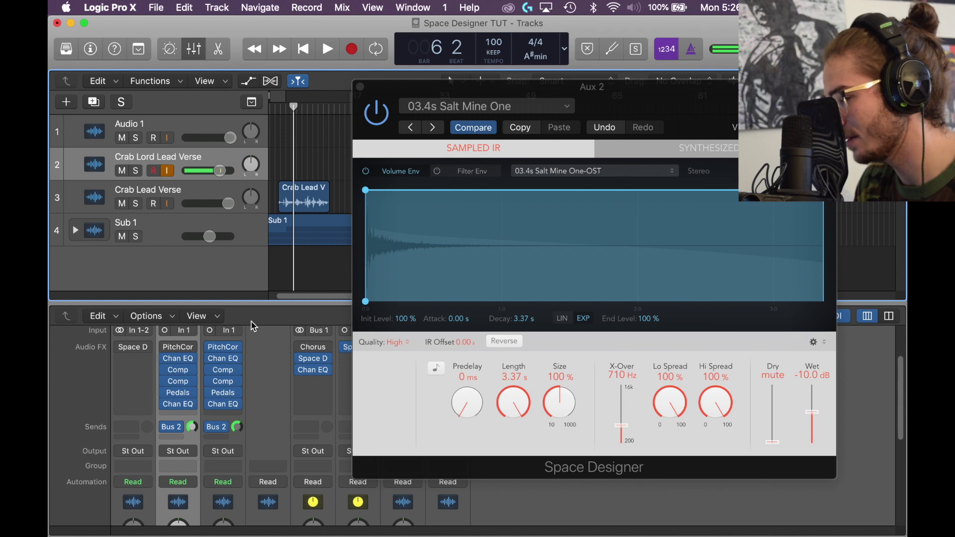
click(430, 127)
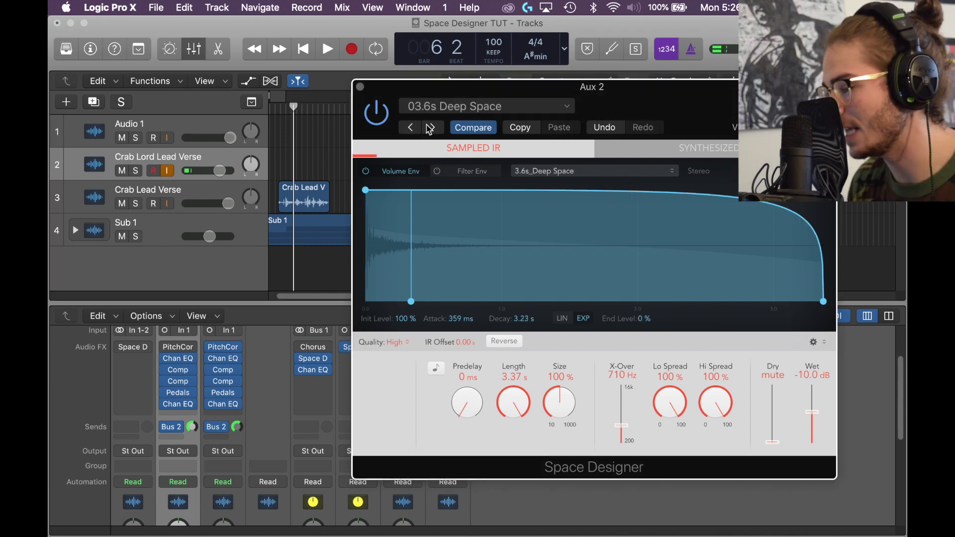
click(430, 128)
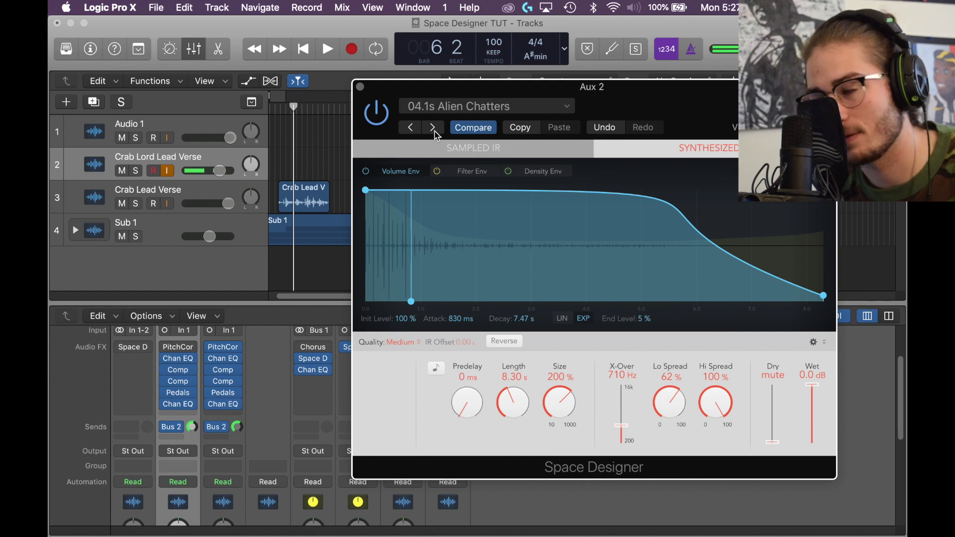
click(433, 130)
Lower the channel's Bus 2 send to -1.6 dB and load 04.2s Black Hole.
click(192, 427)
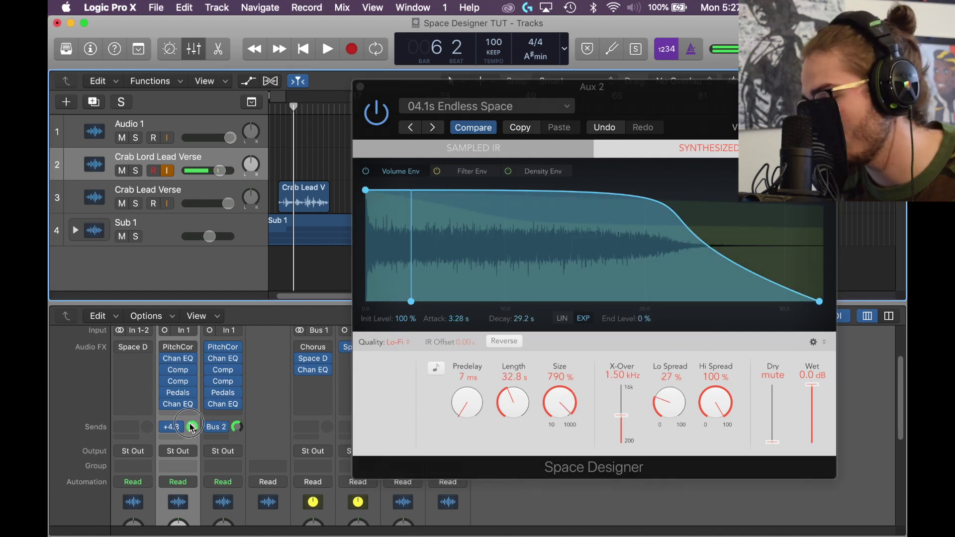
drag(191, 427, 187, 467)
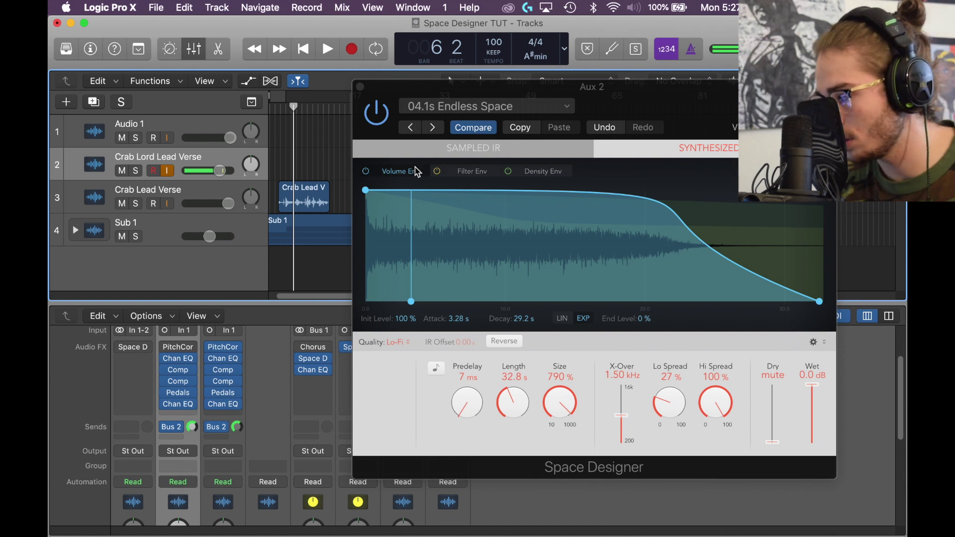
click(432, 127)
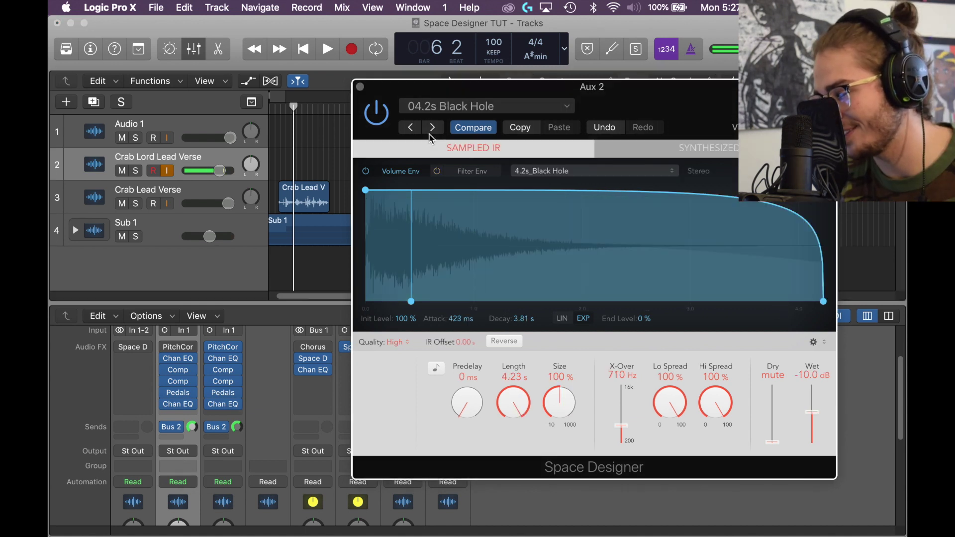
Step through presets from 04.3s Shooting Star, Re-Wash and Vocal Echoes to 06.3s Warp.
click(432, 128)
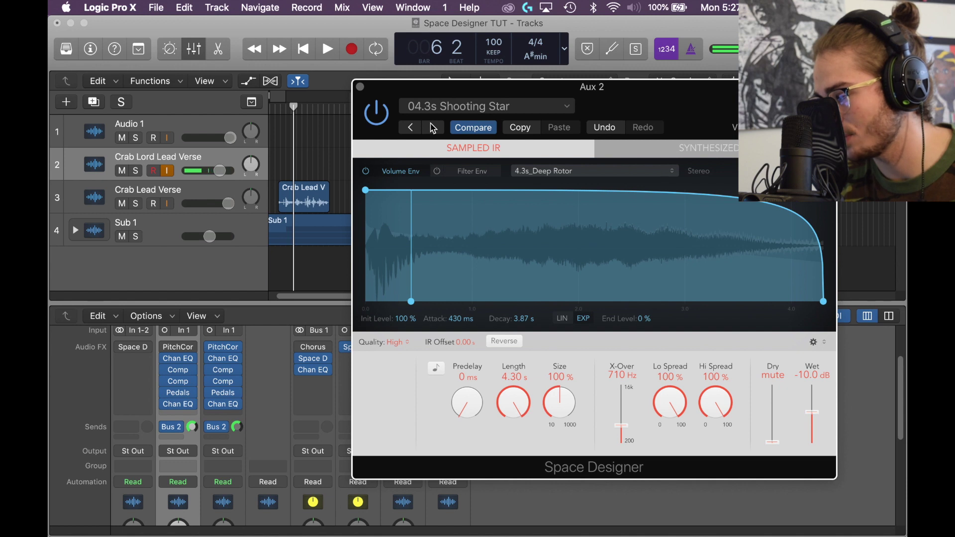
click(432, 128)
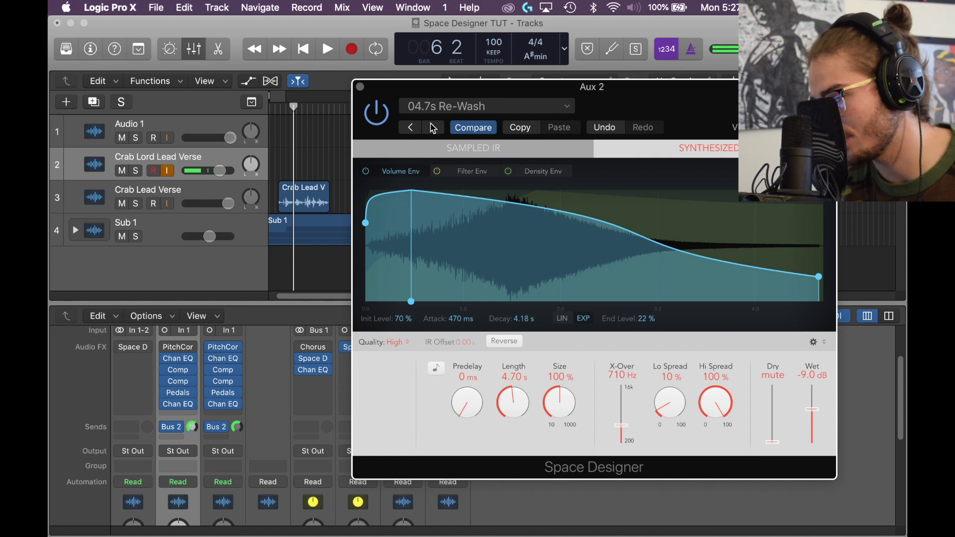
click(433, 128)
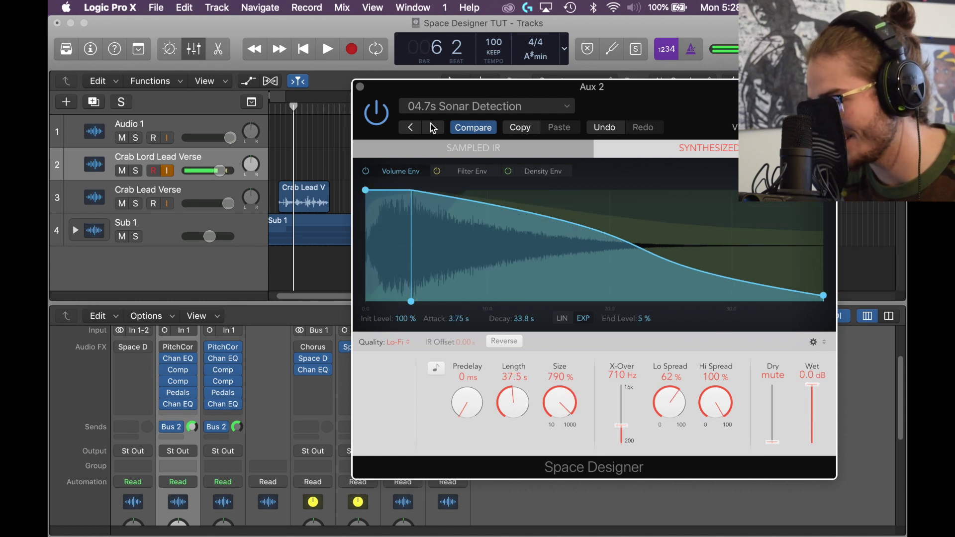
click(433, 128)
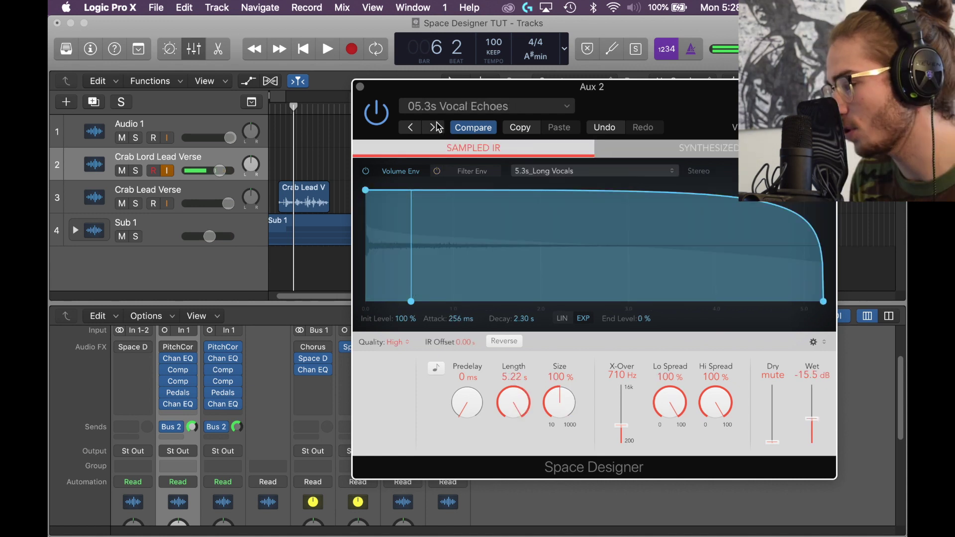
click(432, 127)
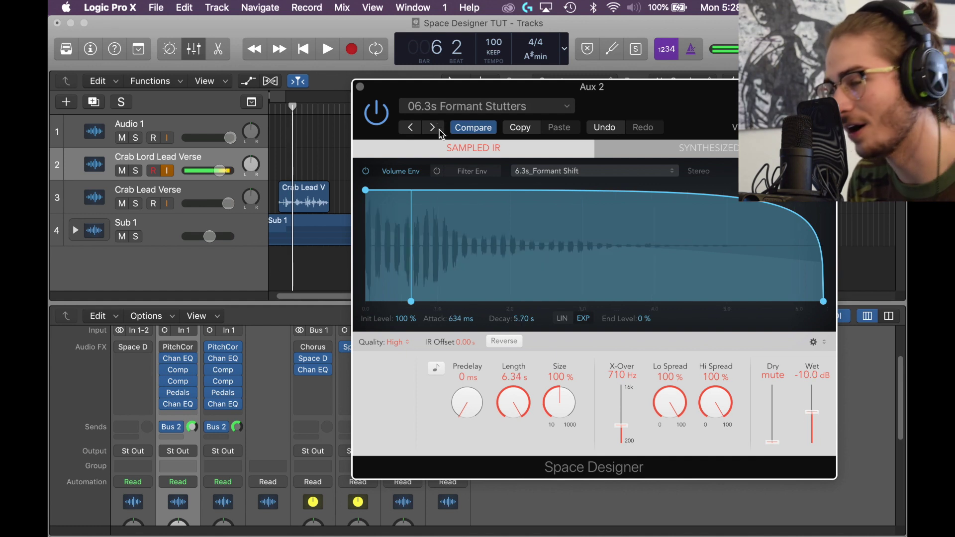
click(431, 128)
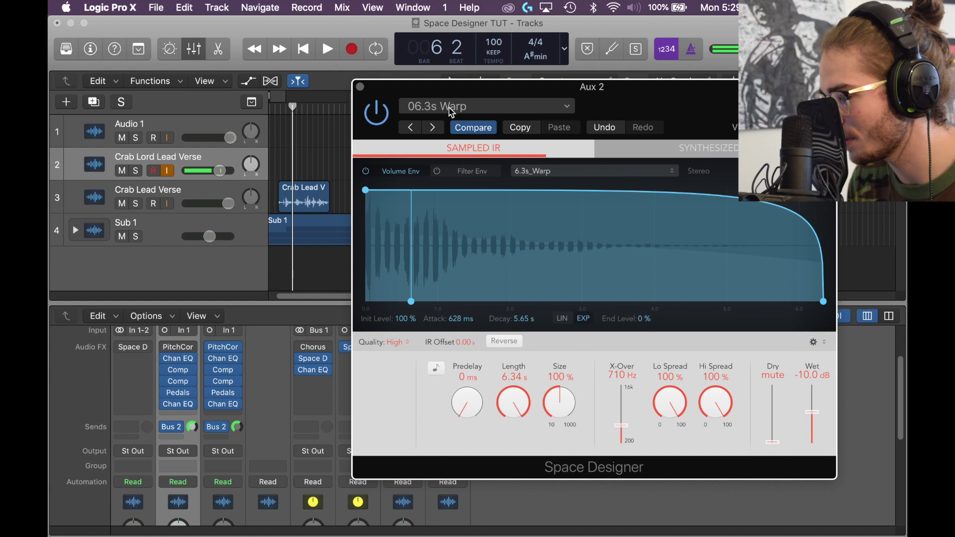
Glance at the preset list, then step from 06.5s Iron Engine through 10.5s Fractal Rooms.
click(452, 112)
click(599, 90)
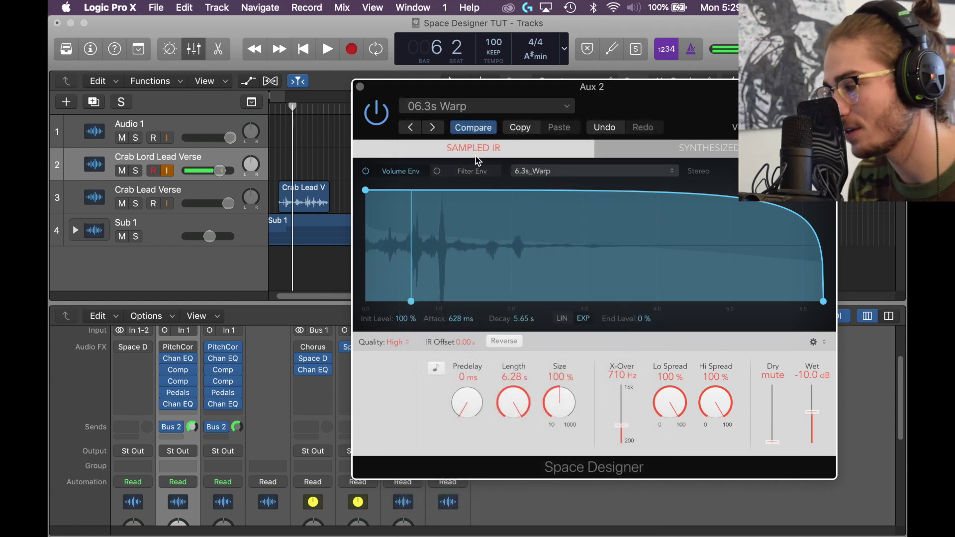
click(435, 127)
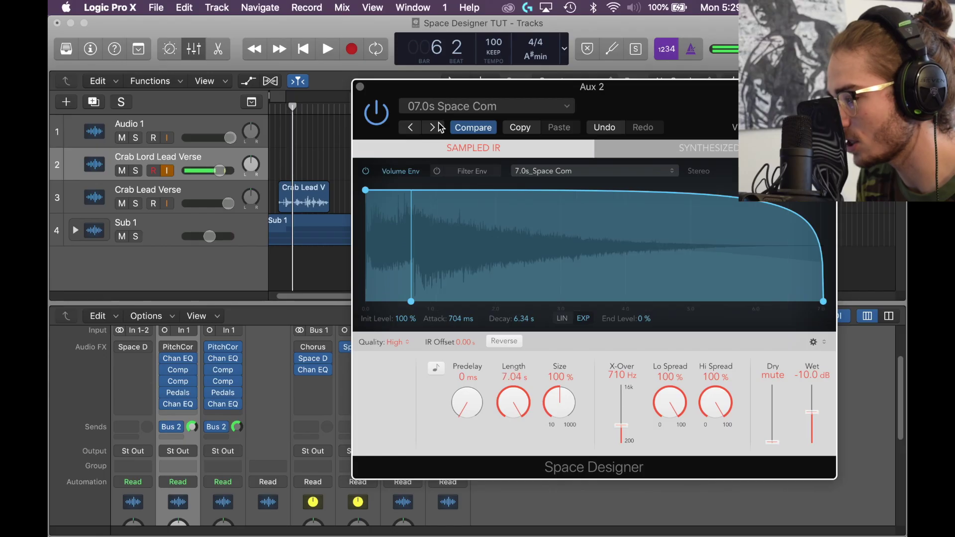
click(439, 127)
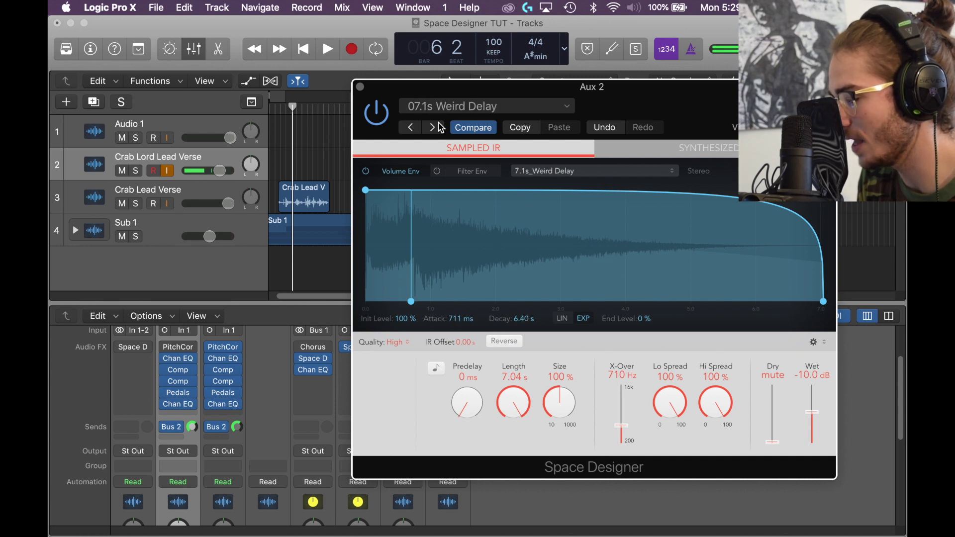
click(439, 127)
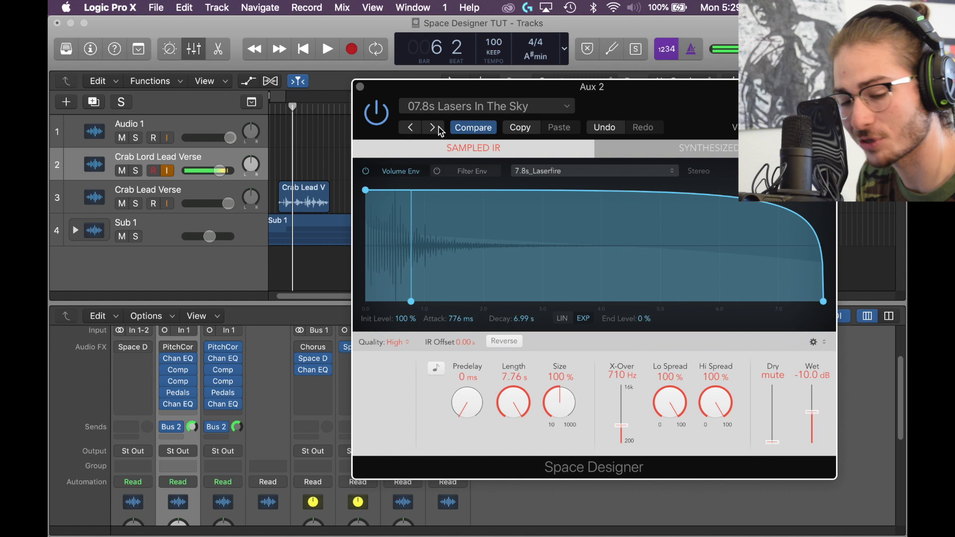
click(437, 127)
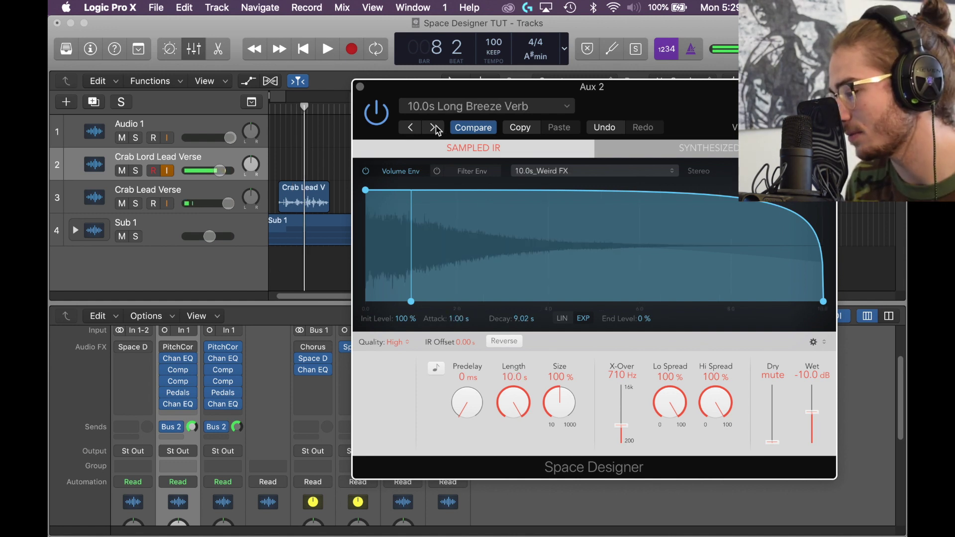
click(435, 128)
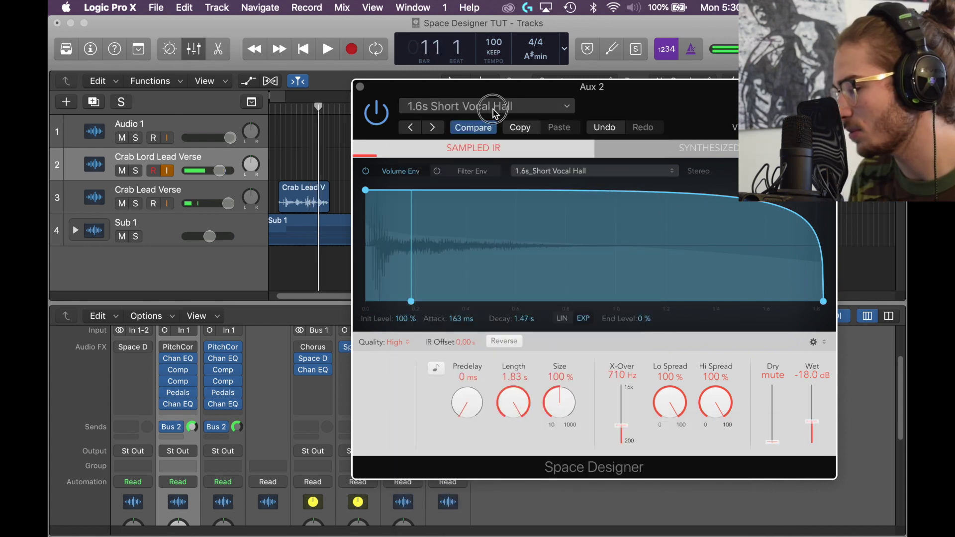
Navigate the Space Designer preset menu through Warped Effects, past Drum Transformers and Moving Spaces, to Drone Tones.
click(495, 106)
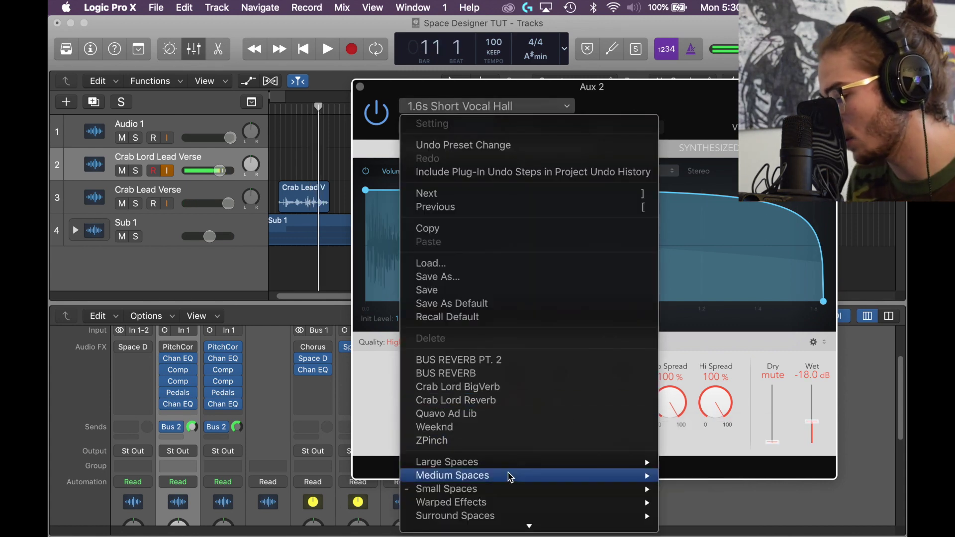
mouse_move(510, 469)
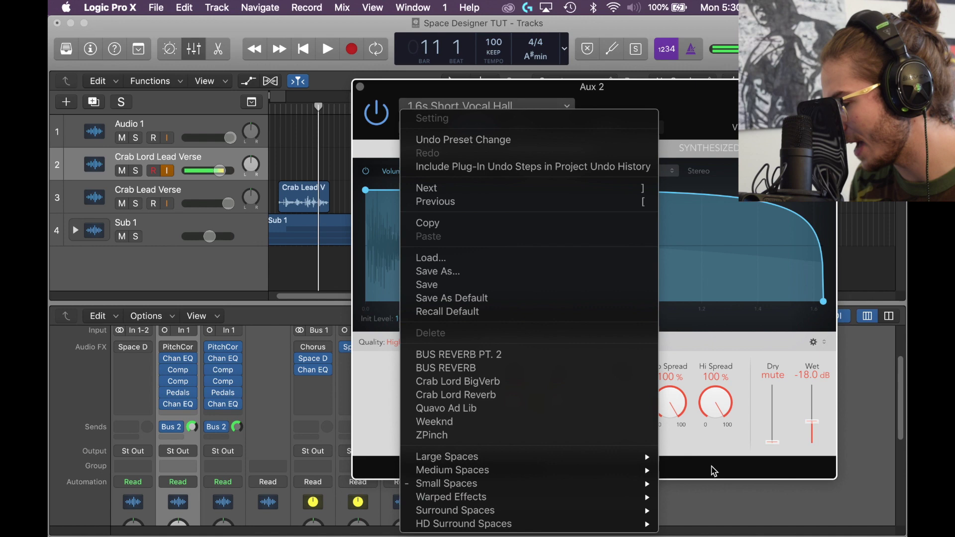
mouse_move(616, 499)
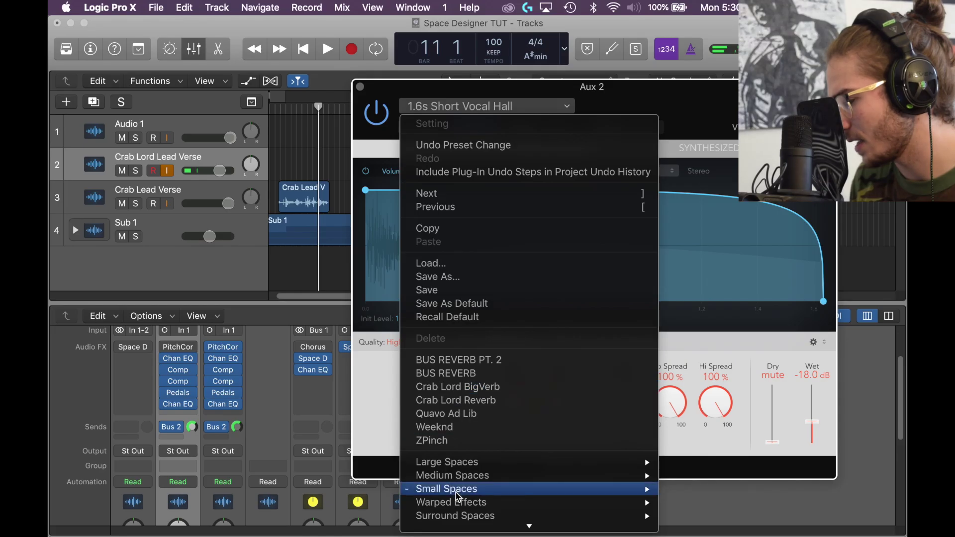
mouse_move(597, 497)
mouse_move(765, 489)
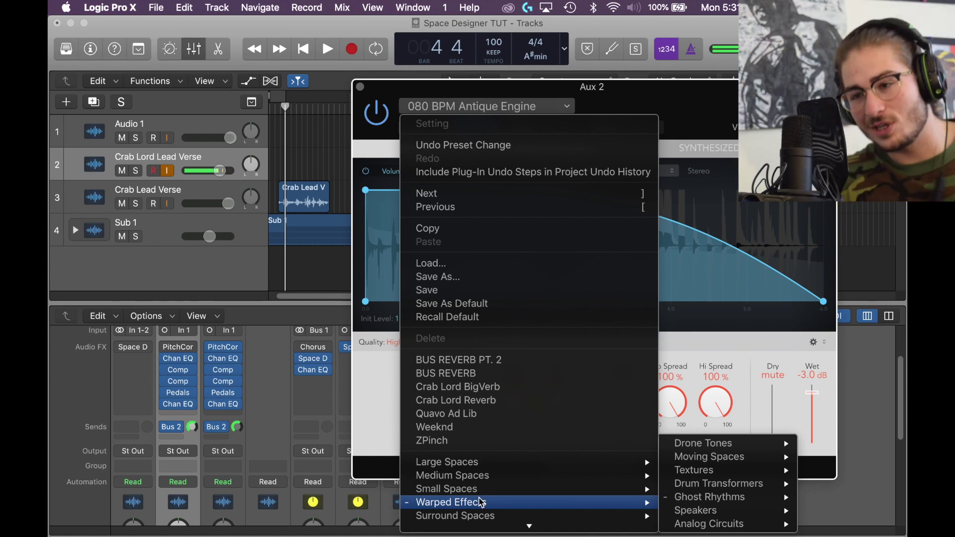
mouse_move(699, 487)
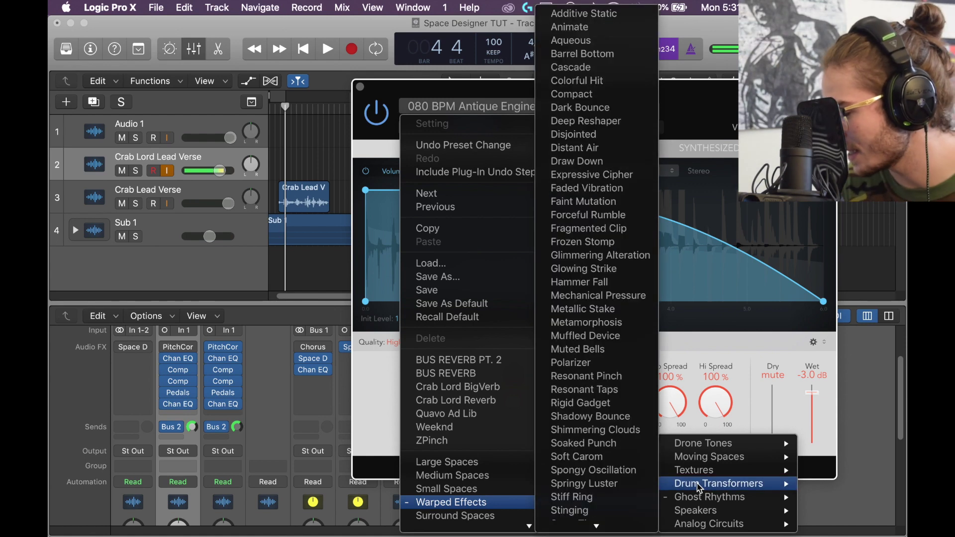
mouse_move(706, 462)
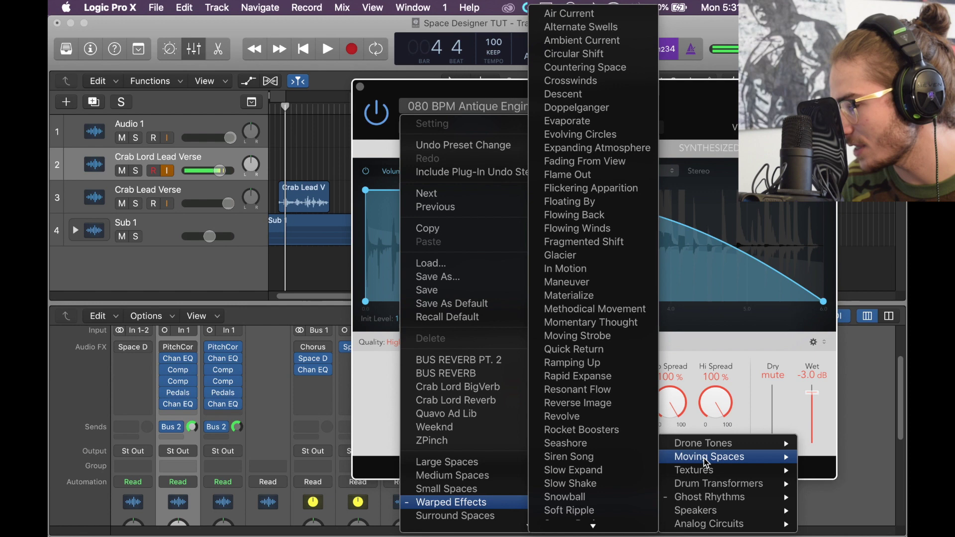
Load Hallowed Bells from Drone Tones and step through Heavy Air, Ominous and Pearl to Radiant Moment.
mouse_move(704, 443)
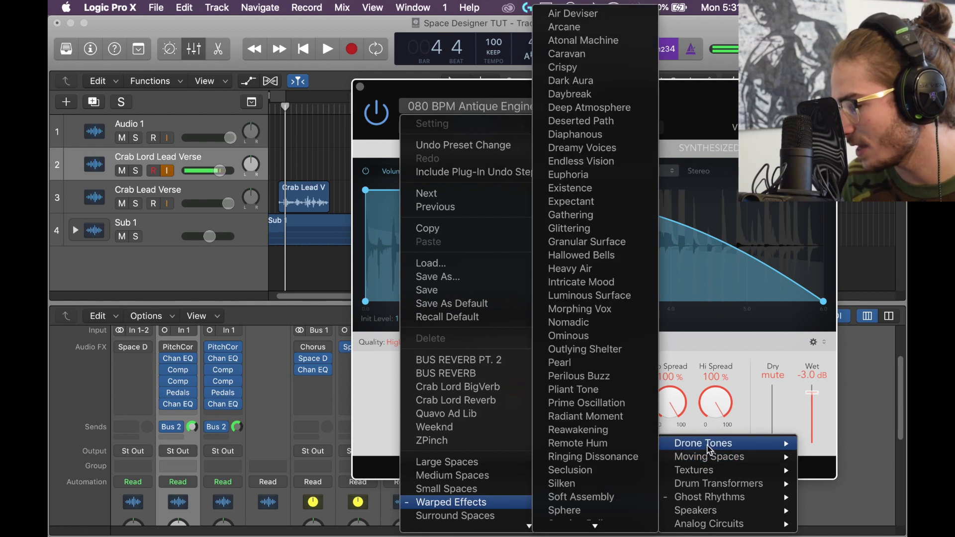
click(561, 259)
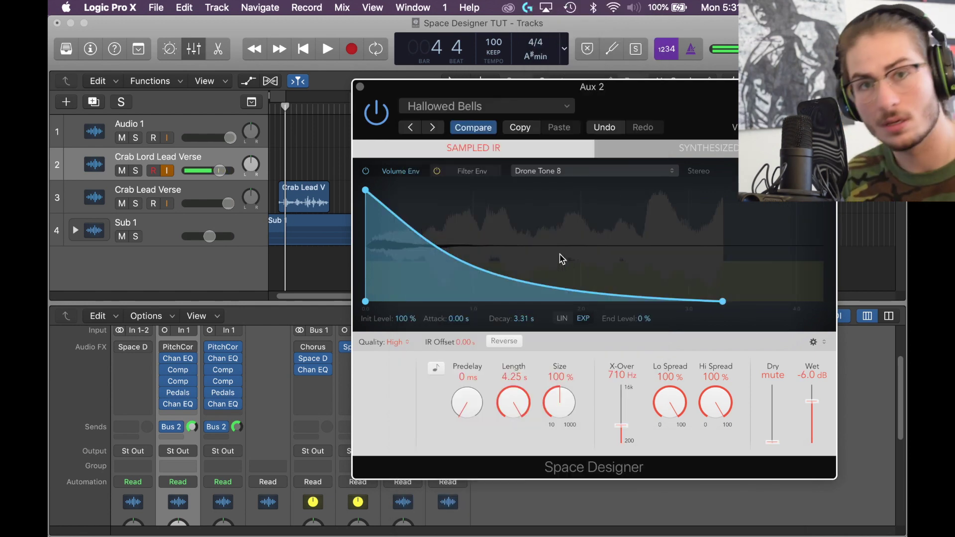
click(434, 128)
click(432, 128)
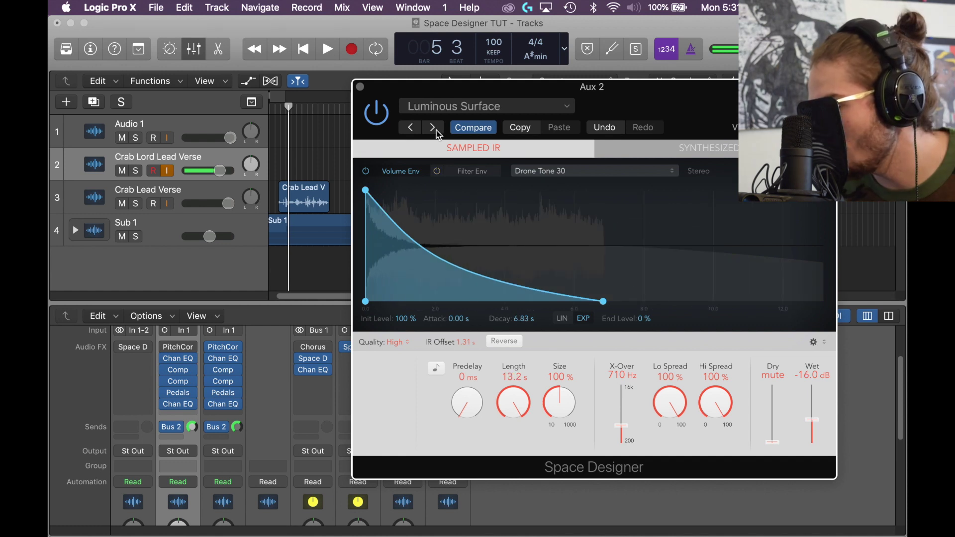
click(433, 130)
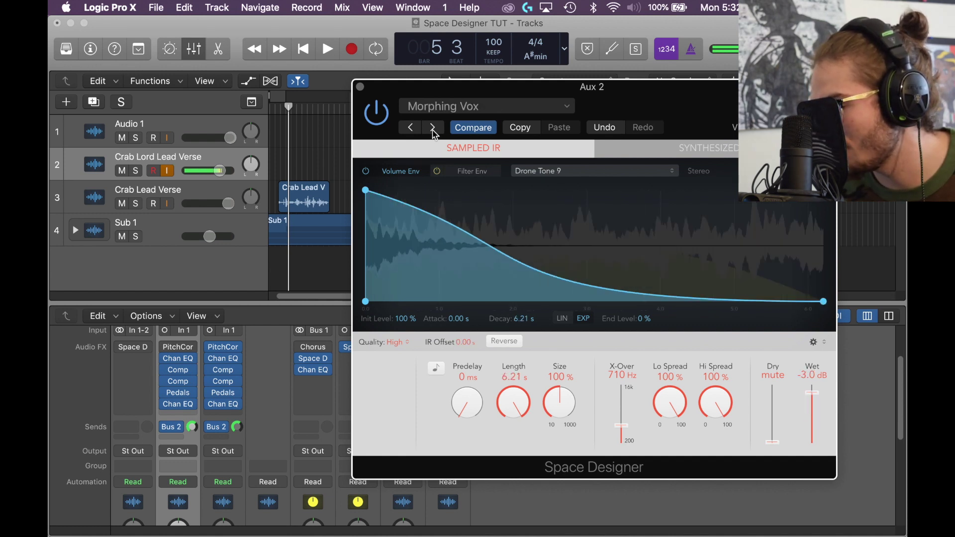
click(434, 130)
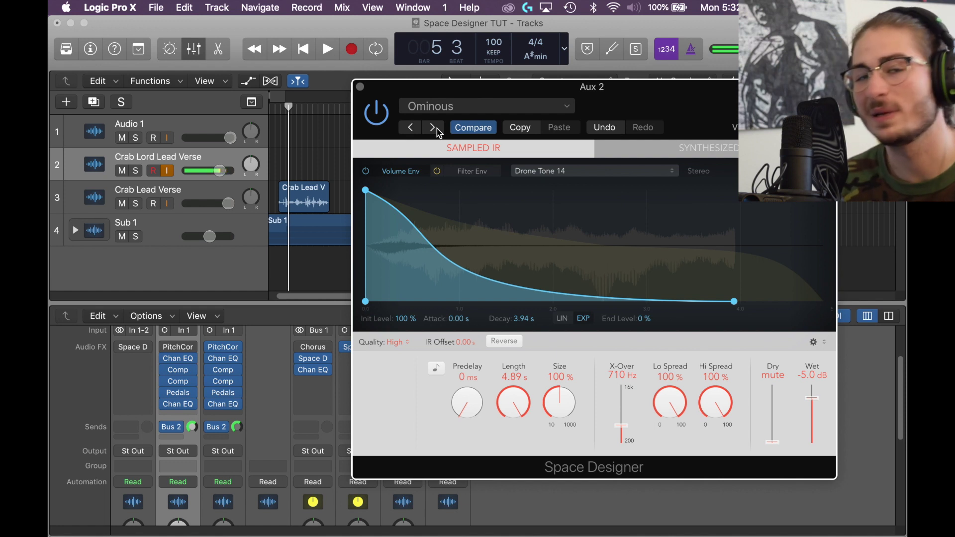
click(433, 128)
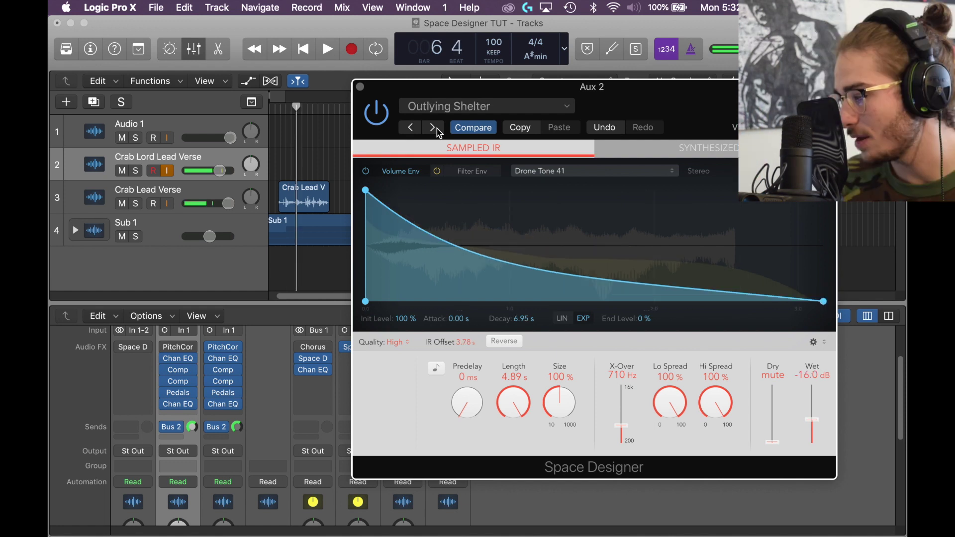
click(434, 128)
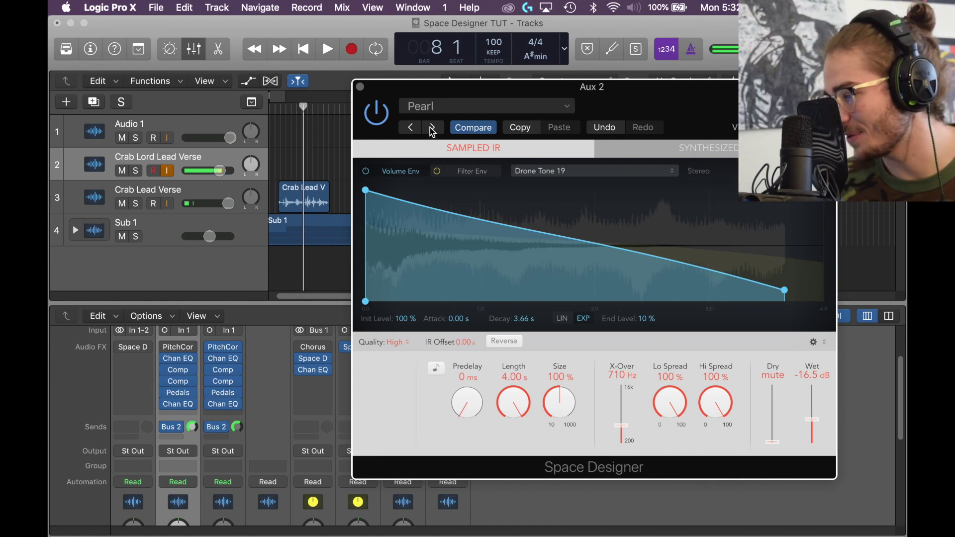
click(432, 128)
click(432, 129)
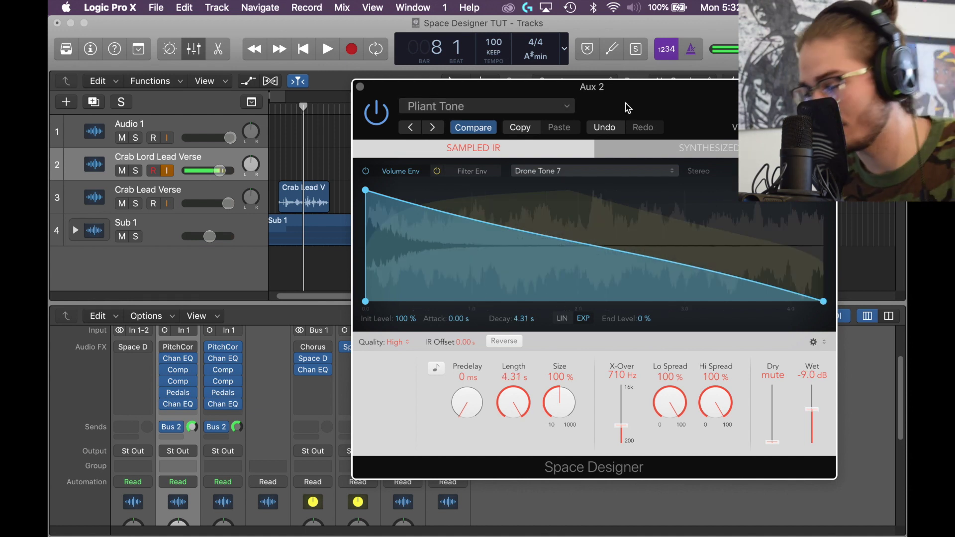
click(432, 128)
Keep stepping from Reawakening through Seclusion, Silken and Surging Bells to Teardrop and Small Toy.
click(433, 127)
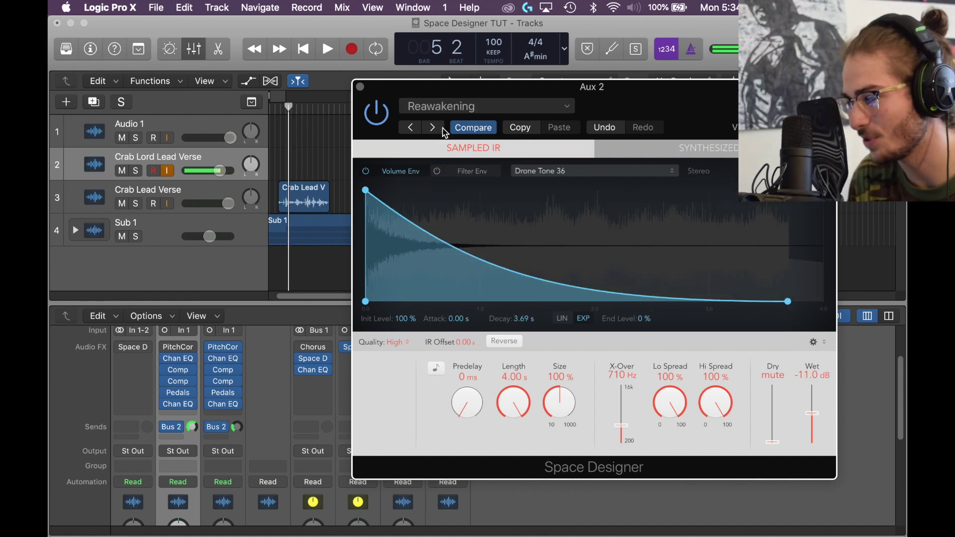
click(433, 128)
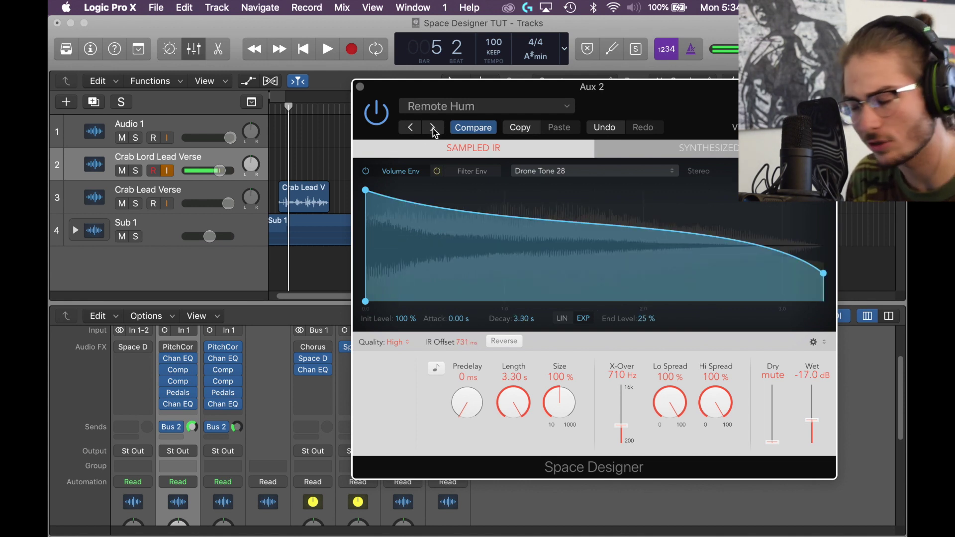
click(433, 128)
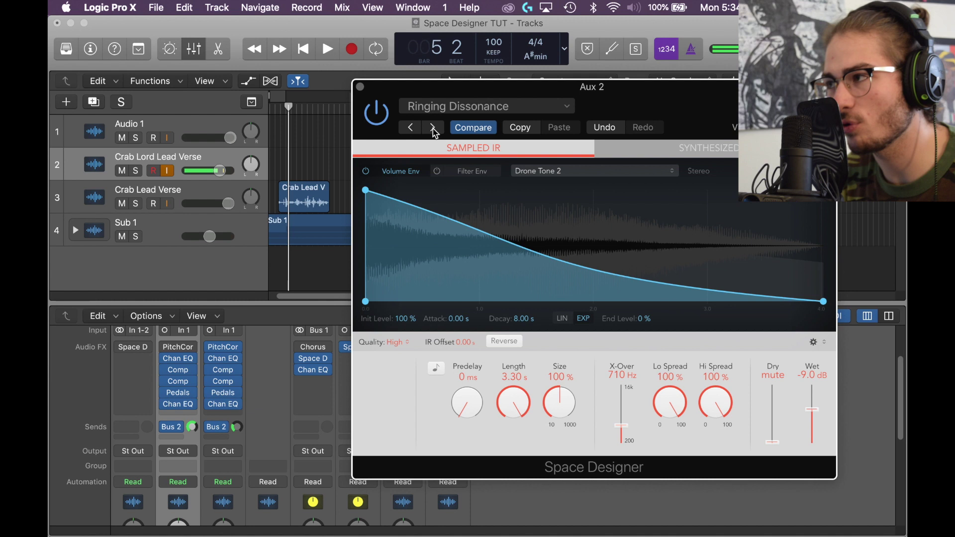
click(433, 129)
click(433, 128)
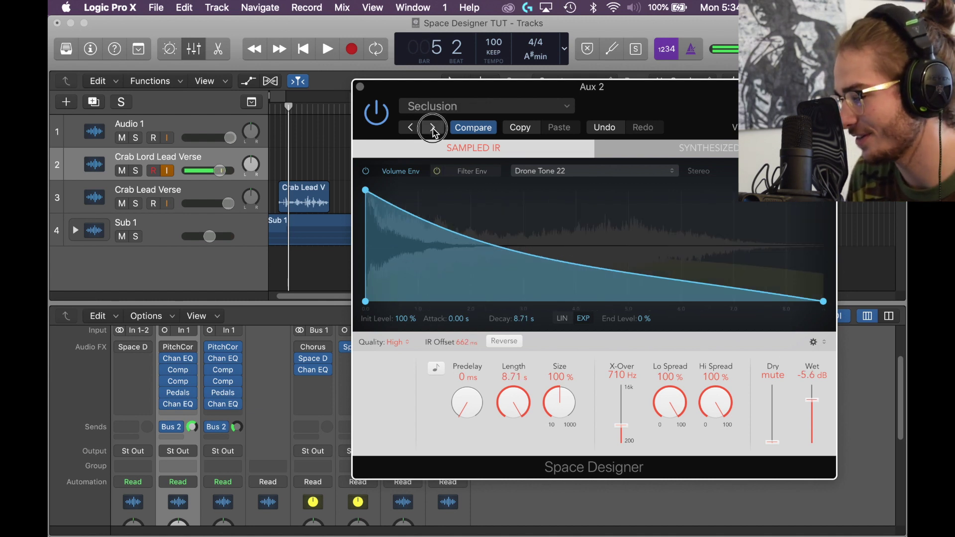
click(433, 128)
click(433, 128)
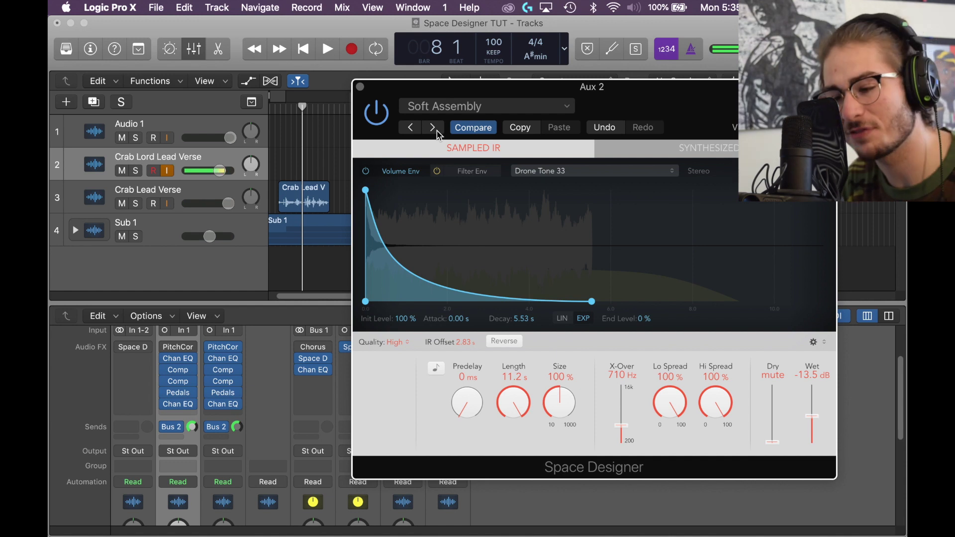
click(434, 129)
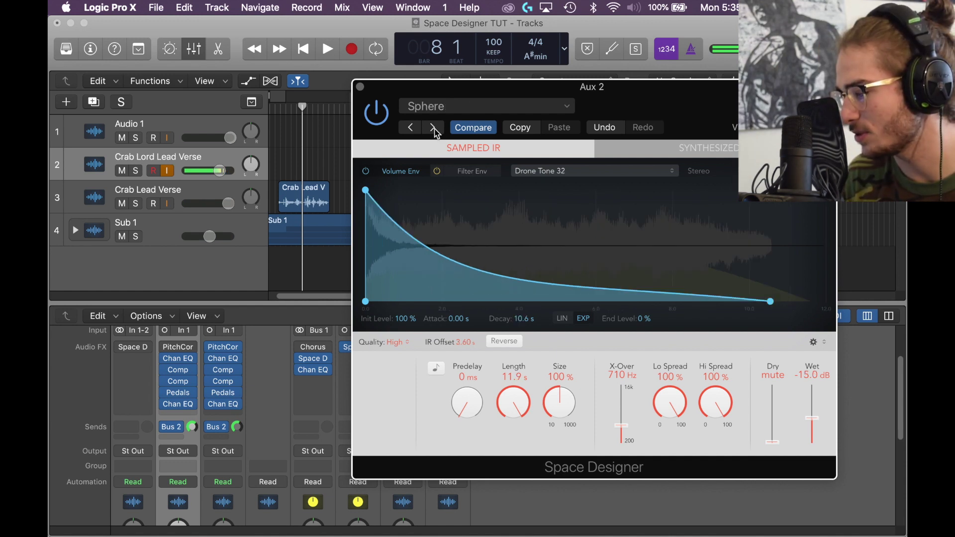
click(434, 129)
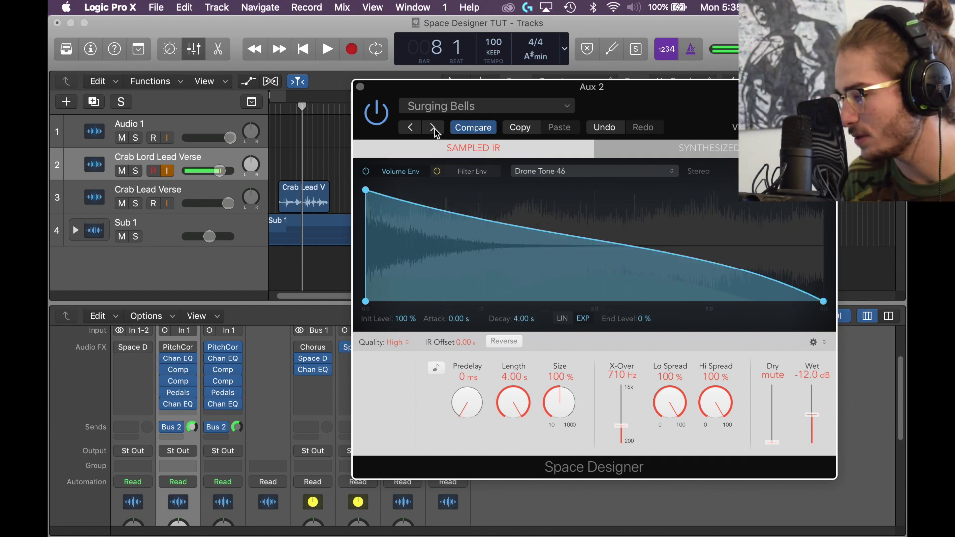
click(433, 129)
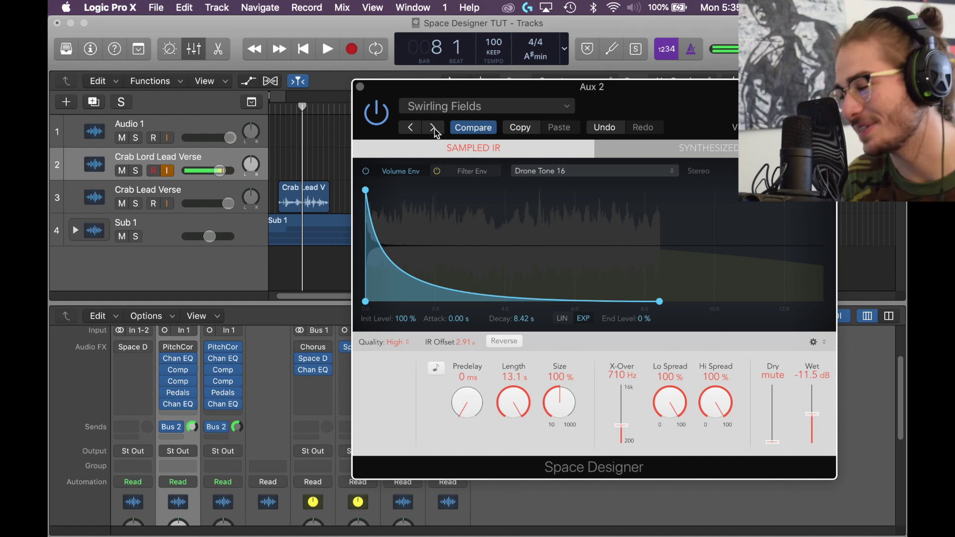
click(434, 128)
click(435, 130)
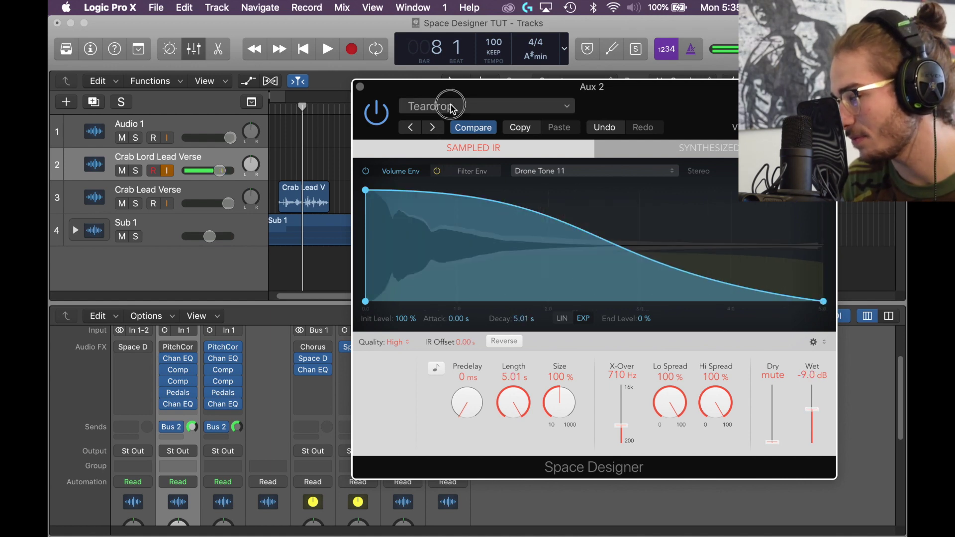
Load Tiny Sparks from Warped Effects > Textures and raise its wet level to 0.0 dB.
click(448, 106)
mouse_move(451, 502)
mouse_move(694, 470)
scroll(554, 376, down, 8)
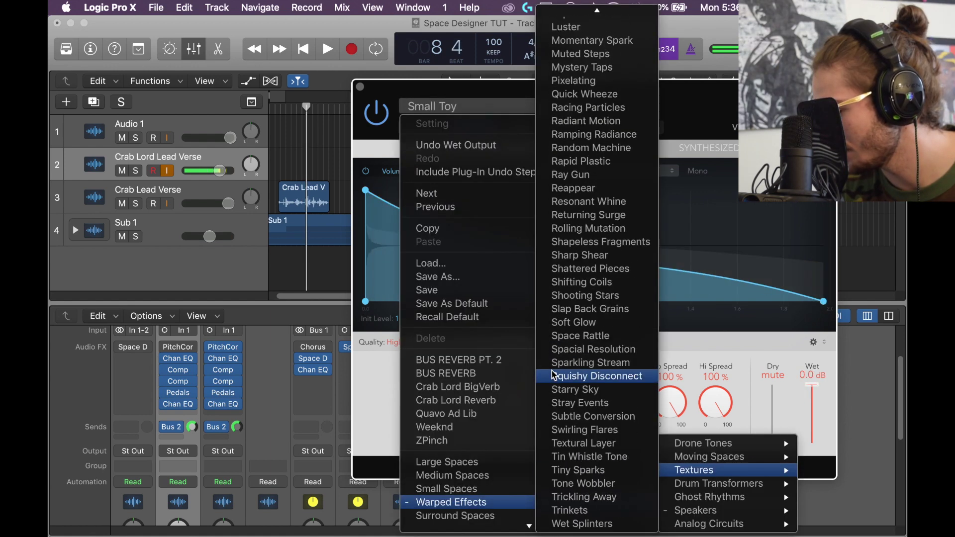
click(577, 471)
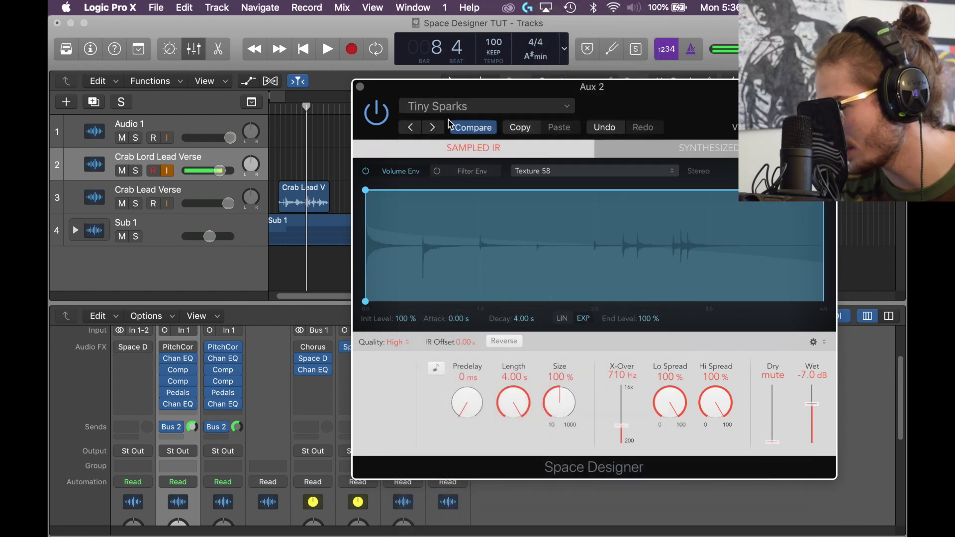
drag(812, 404, 813, 359)
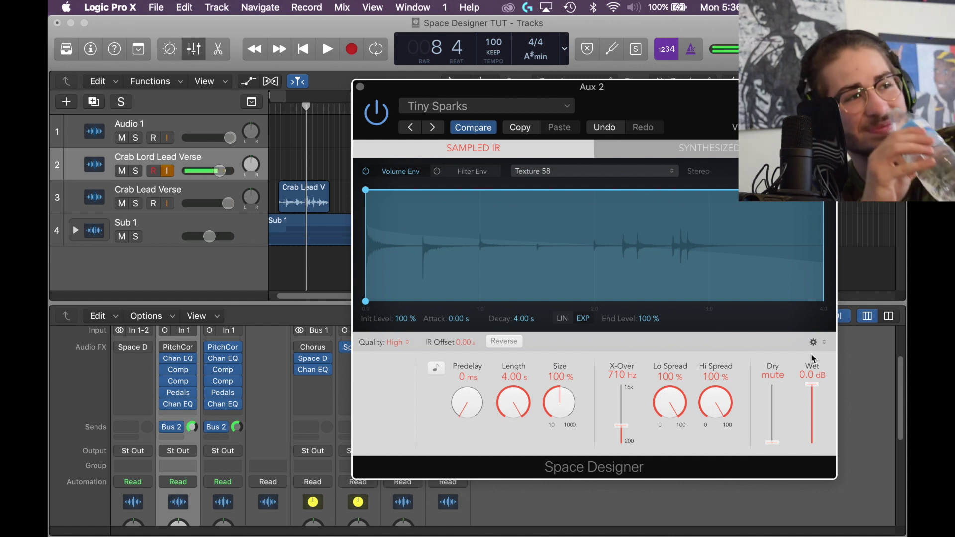
Step through Trinkets, Wet Splinters, Additive Static and Dark Bounce to Ray Gun, with wet at 0.0 dB.
click(434, 130)
click(434, 129)
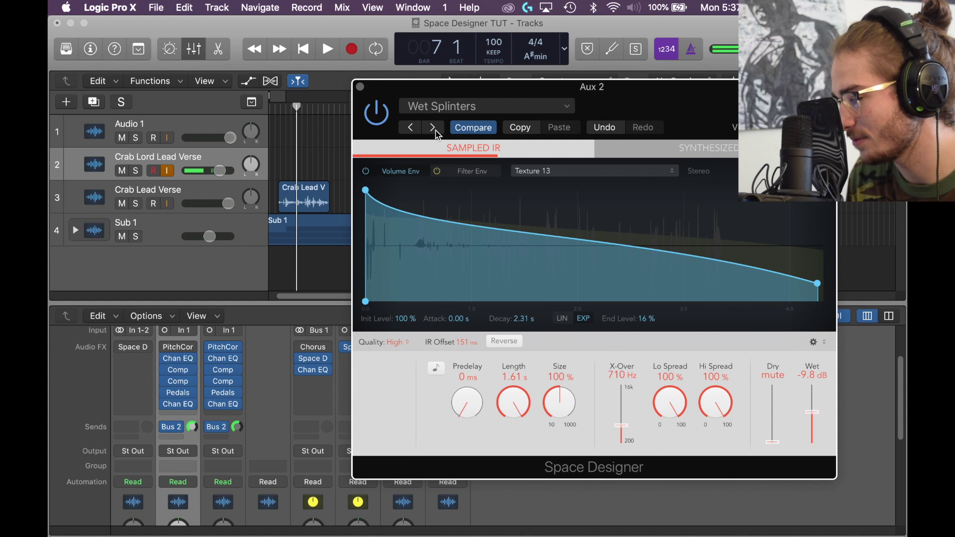
click(434, 130)
click(433, 130)
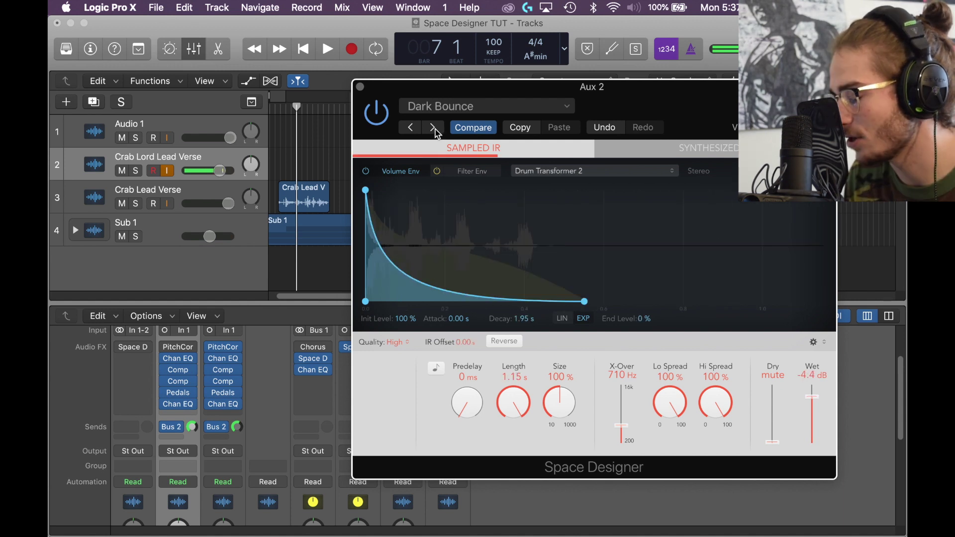
click(433, 129)
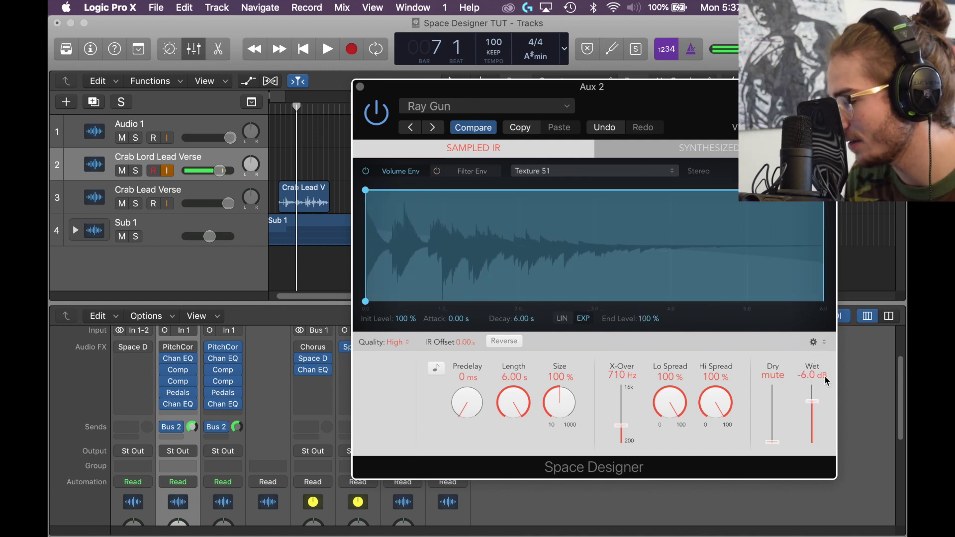
alt+click(811, 398)
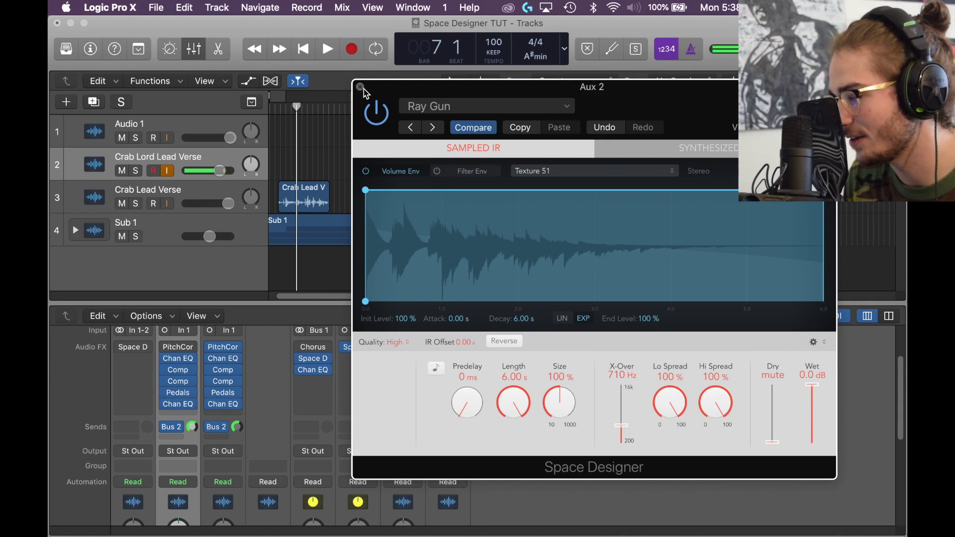